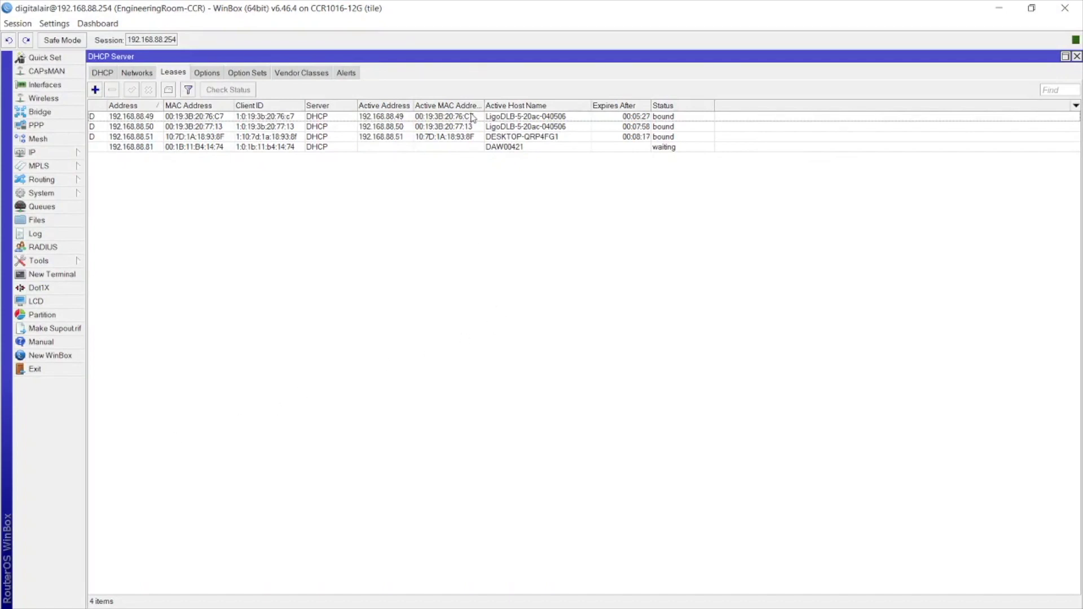
# - Pick out the two LigoDLB-5-20ac DHCP leases at 192.168.88.49 and 192.168.88.50
pyautogui.click(570, 120)
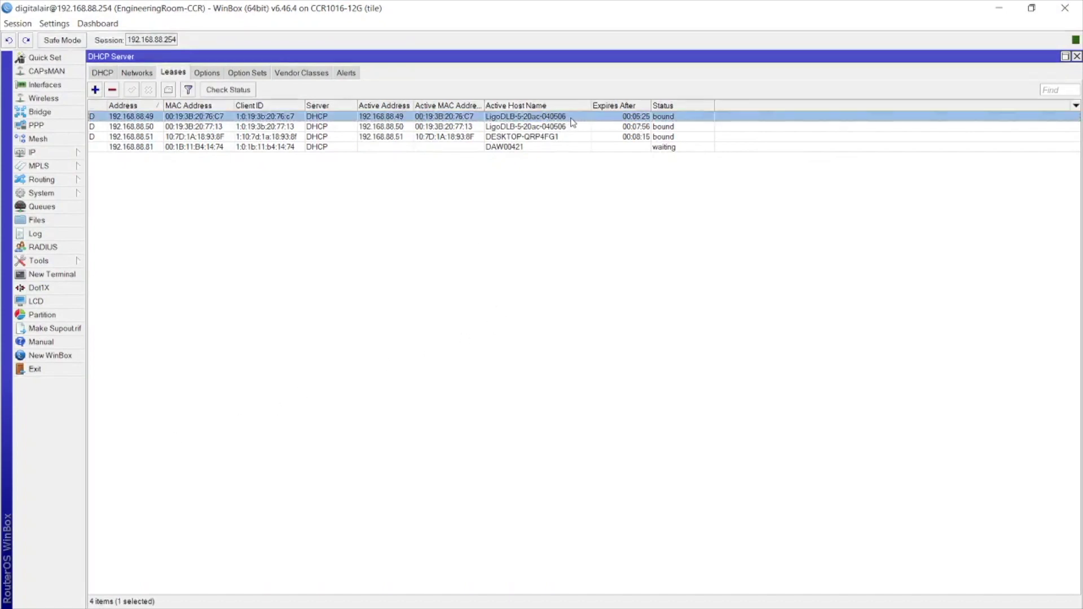
pyautogui.click(571, 127)
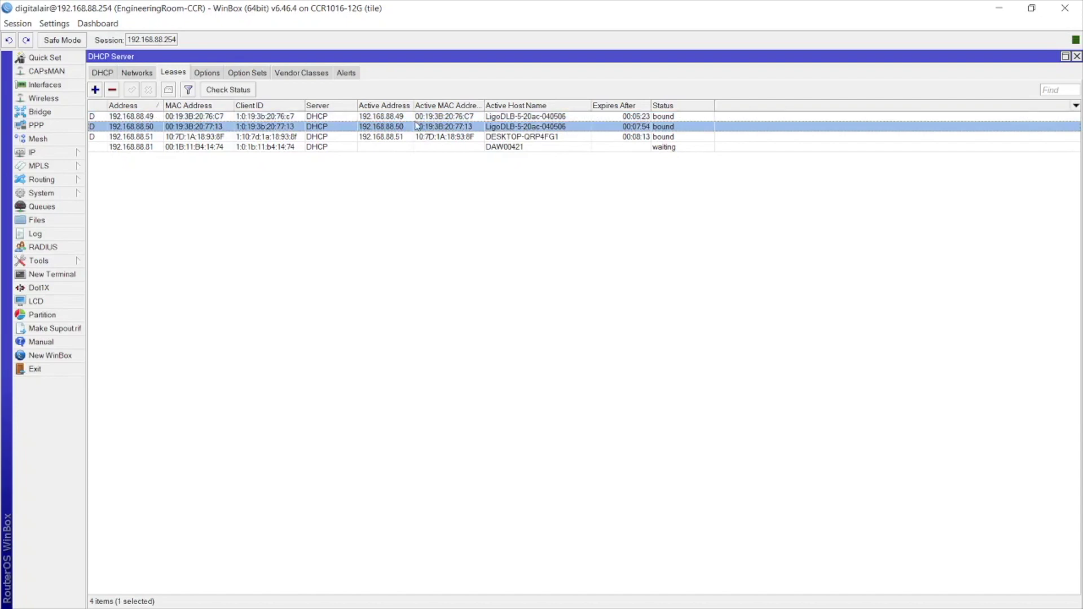
pyautogui.click(393, 118)
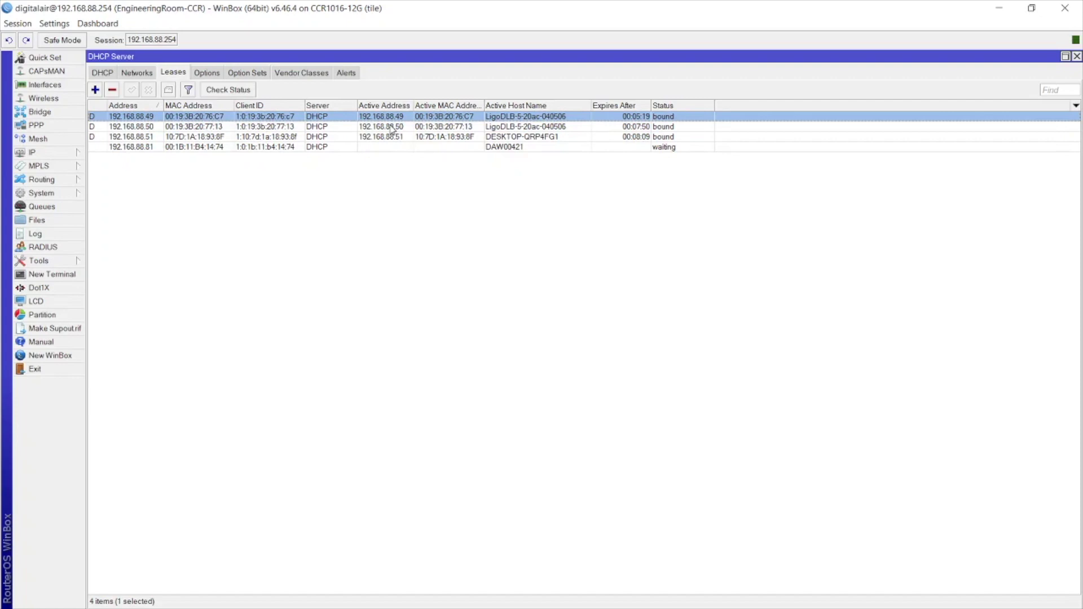
pyautogui.click(393, 127)
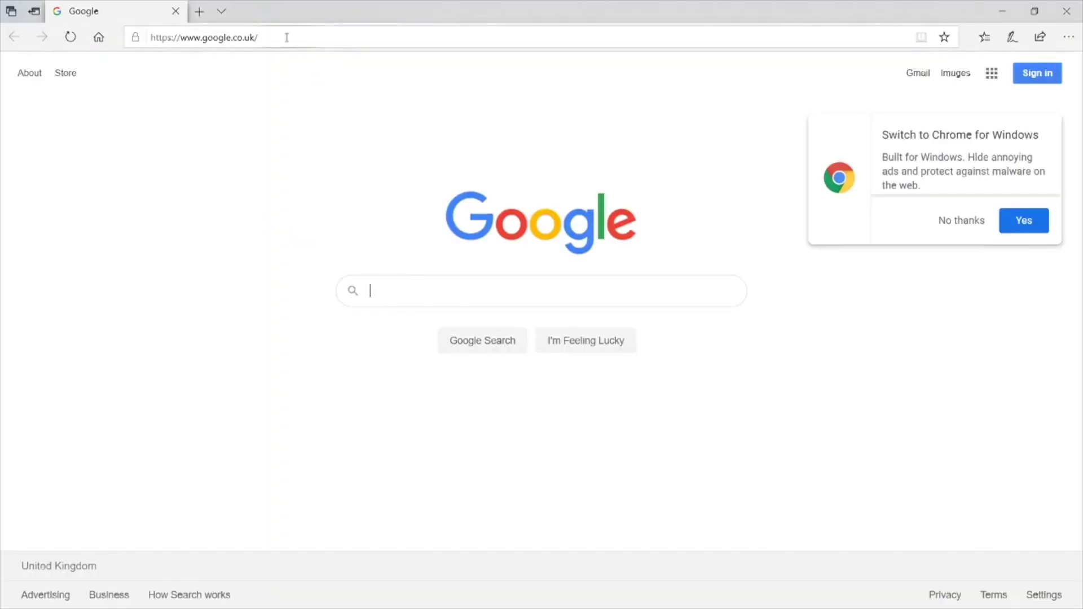
# - Load 192.168.88.49 and 192.168.88.50 in two separate Edge tabs
pyautogui.click(287, 37)
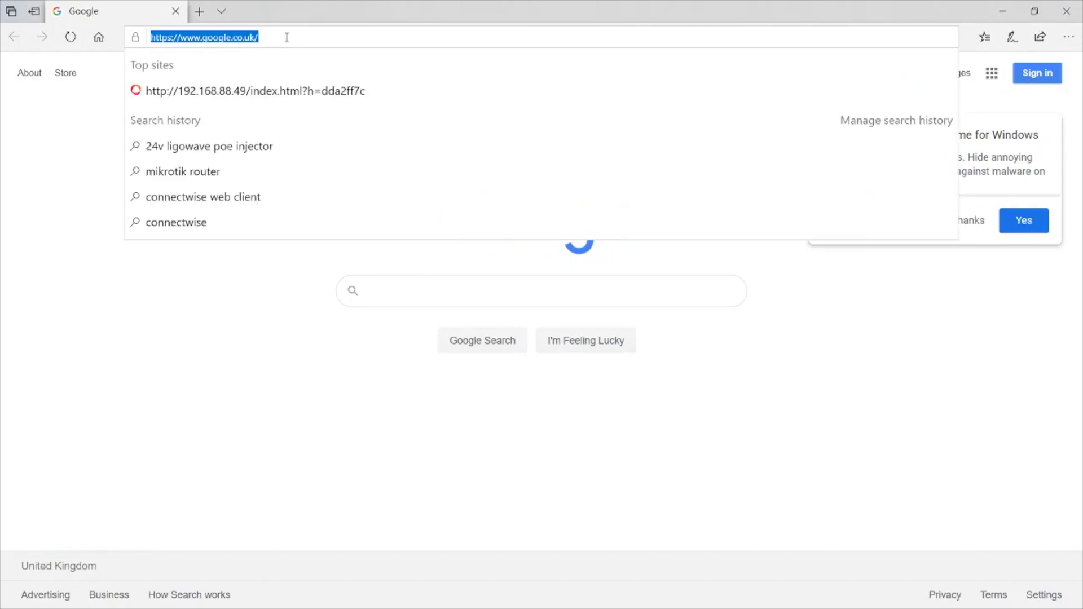
pyautogui.write('192.168')
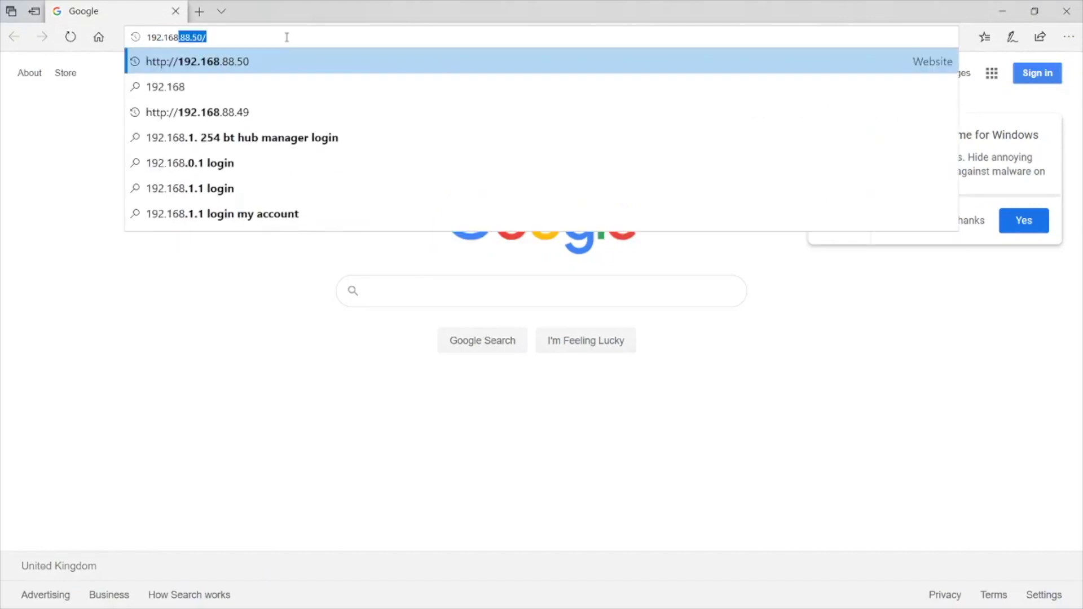
pyautogui.write('.88.49')
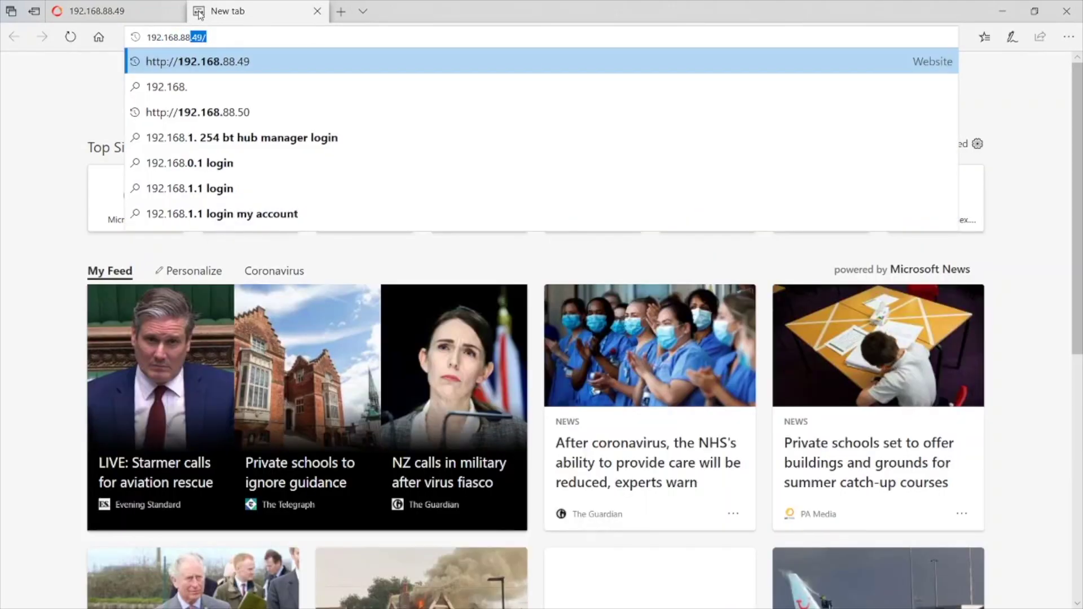
pyautogui.write('.50')
pyautogui.press('Return')
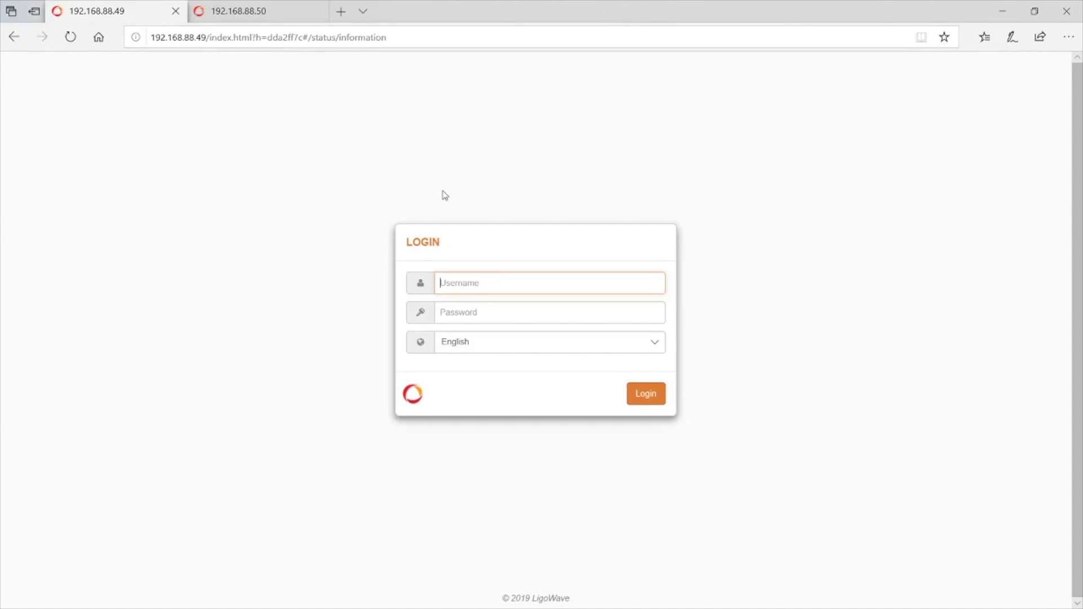
# - Log in to the 192.168.88.49 unit as admin with the account password
pyautogui.write('admin')
pyautogui.press('Tab')
pyautogui.write('admin01')
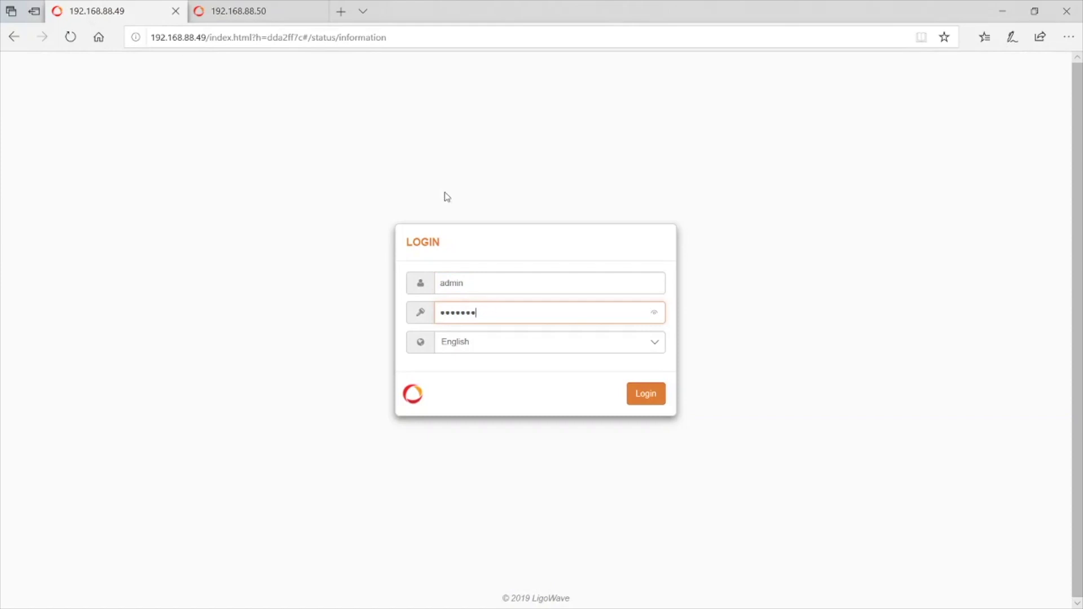
pyautogui.click(641, 396)
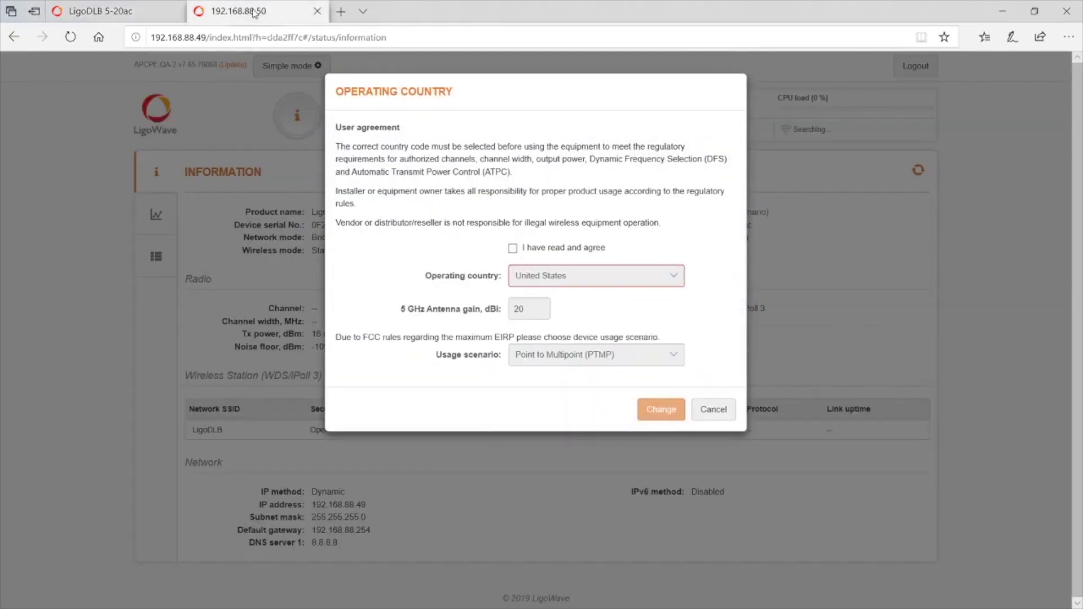
# - Log in to the 192.168.88.50 unit as admin with the same password
pyautogui.click(255, 13)
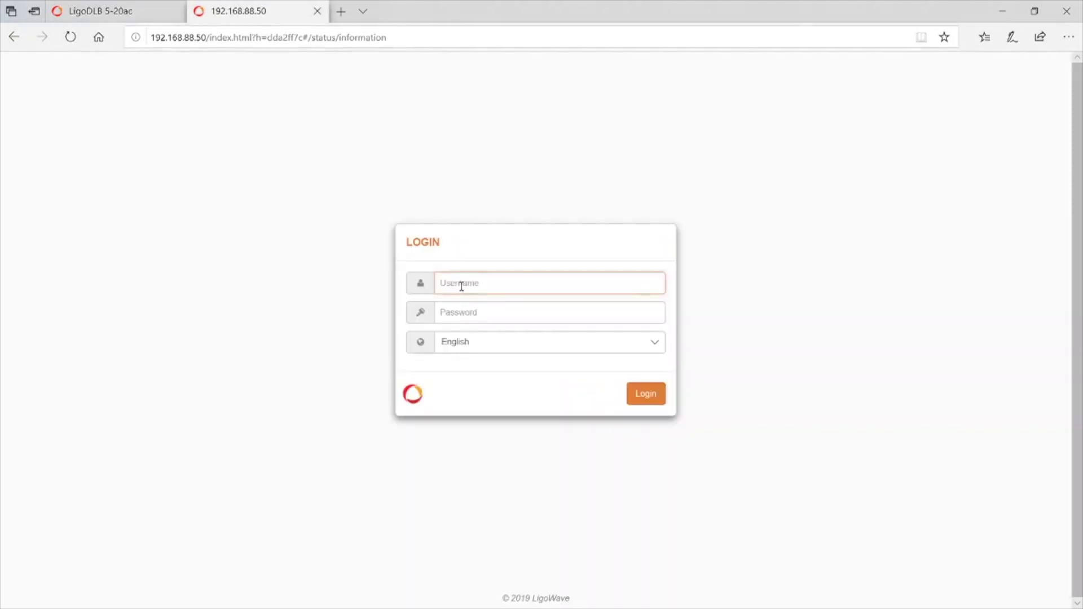
pyautogui.write('admin')
pyautogui.press('Tab')
pyautogui.write('adm')
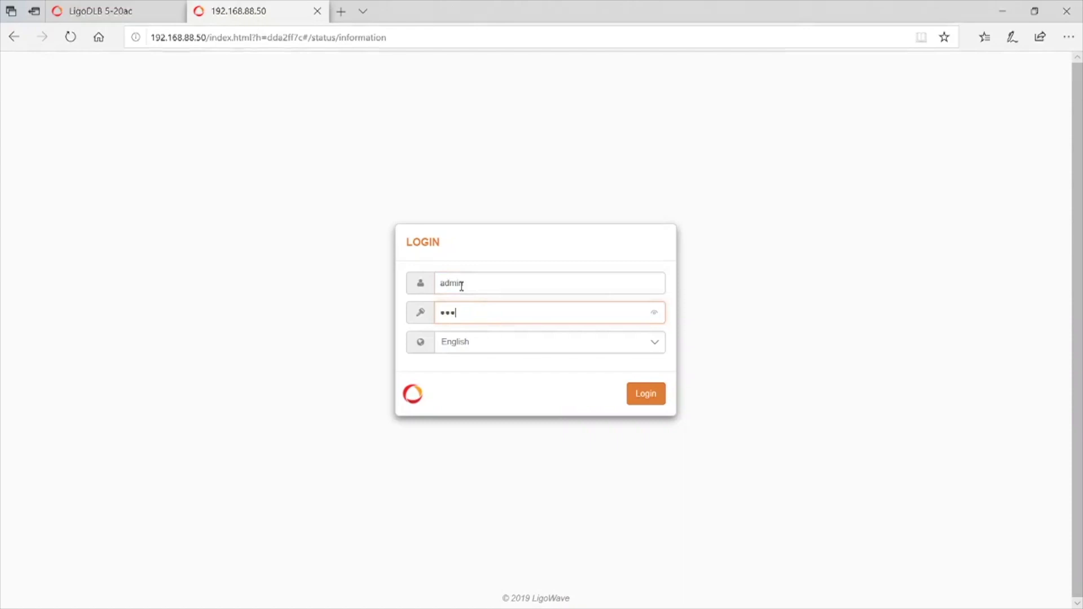
pyautogui.write('in01')
pyautogui.press('Return')
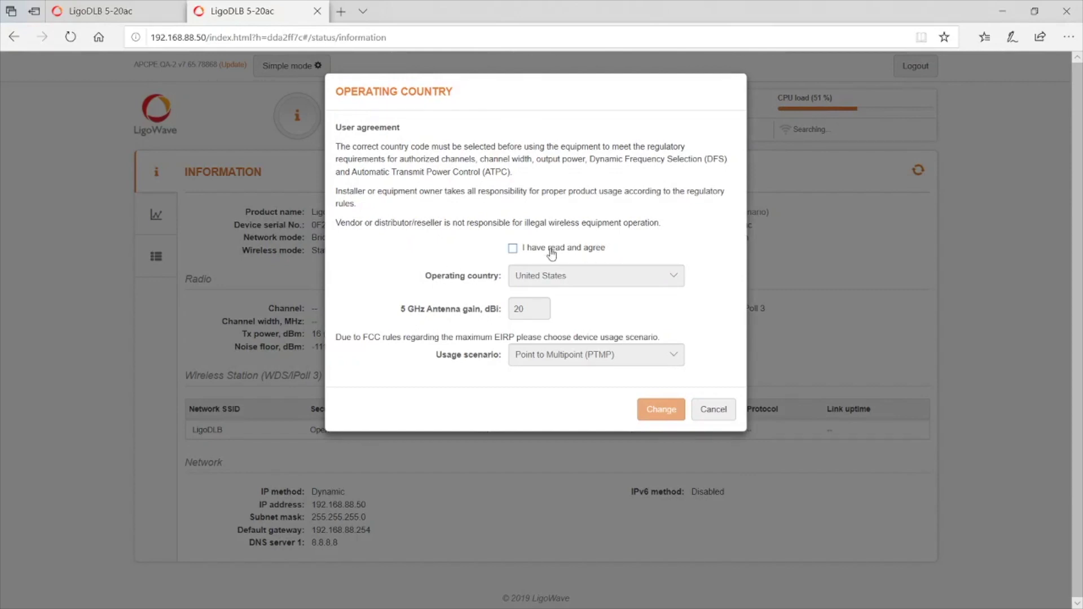
# - Accept the user agreement and set the 192.168.88.50 unit's operating country to United Kingdom
pyautogui.click(512, 250)
pyautogui.click(670, 275)
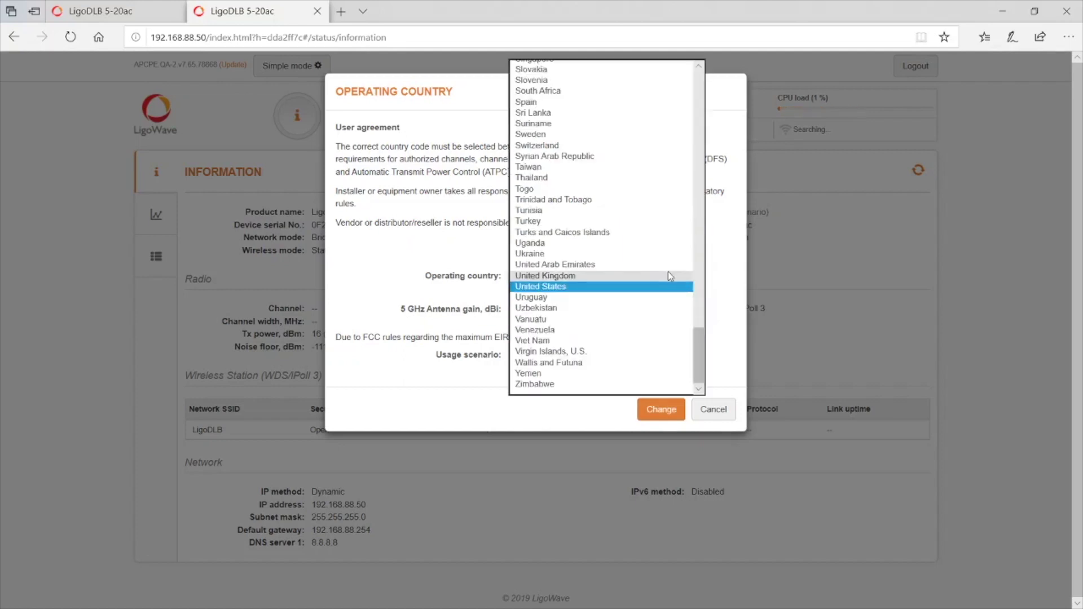
pyautogui.click(574, 275)
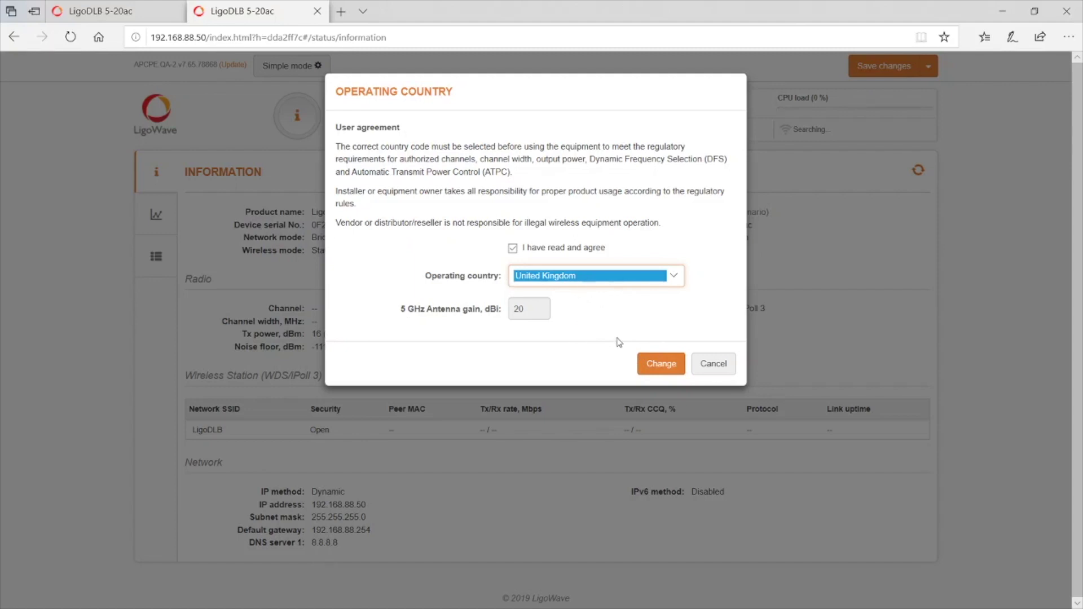
pyautogui.click(653, 366)
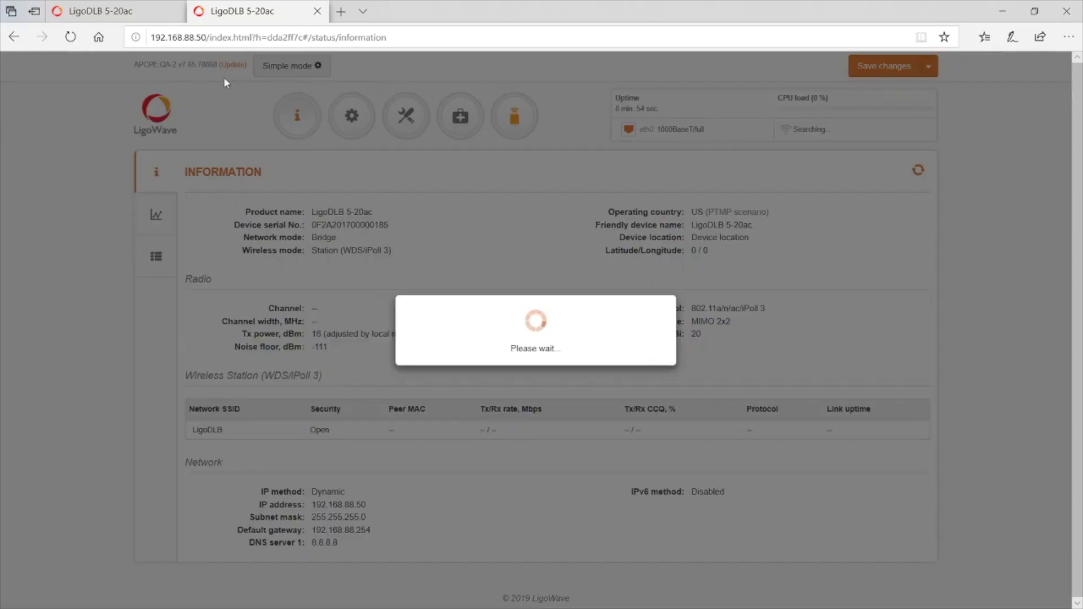
# - Accept the agreement on the 192.168.88.49 unit and apply United Kingdom there too
pyautogui.click(113, 13)
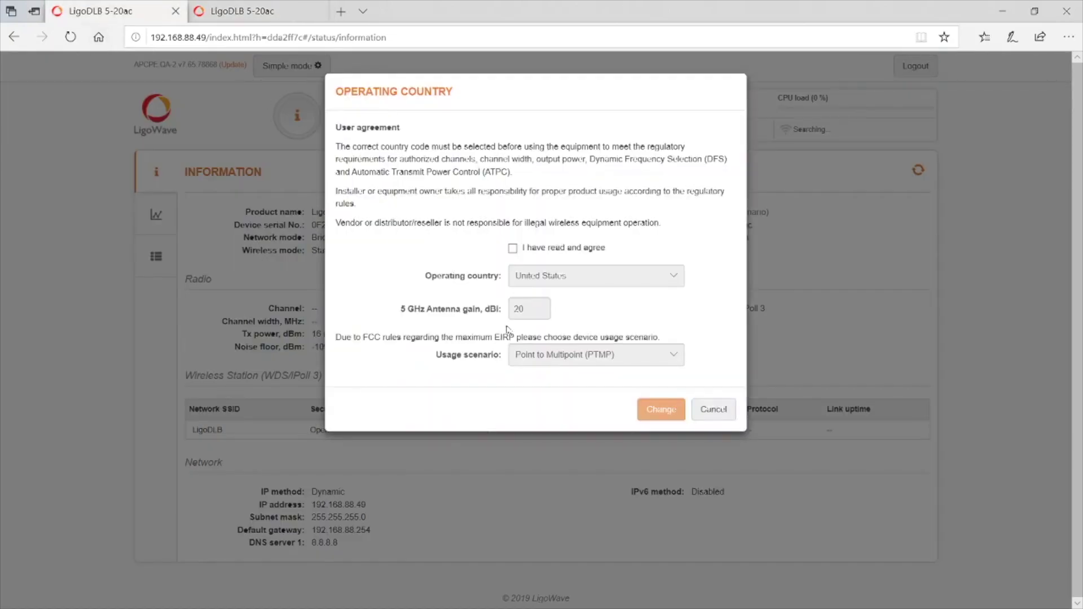
pyautogui.click(512, 248)
pyautogui.click(570, 282)
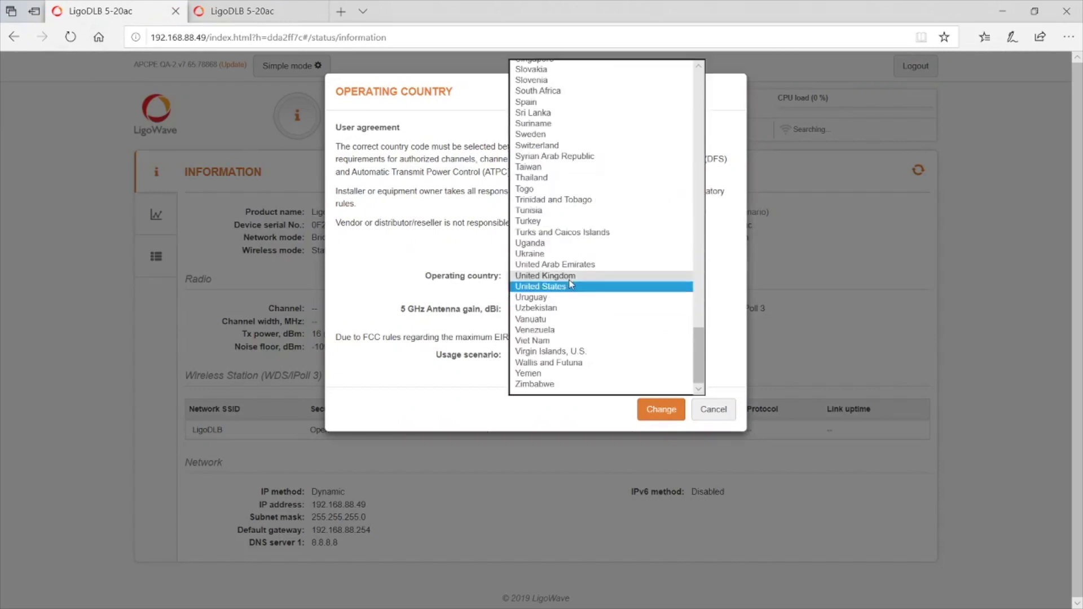
pyautogui.click(570, 277)
pyautogui.click(655, 363)
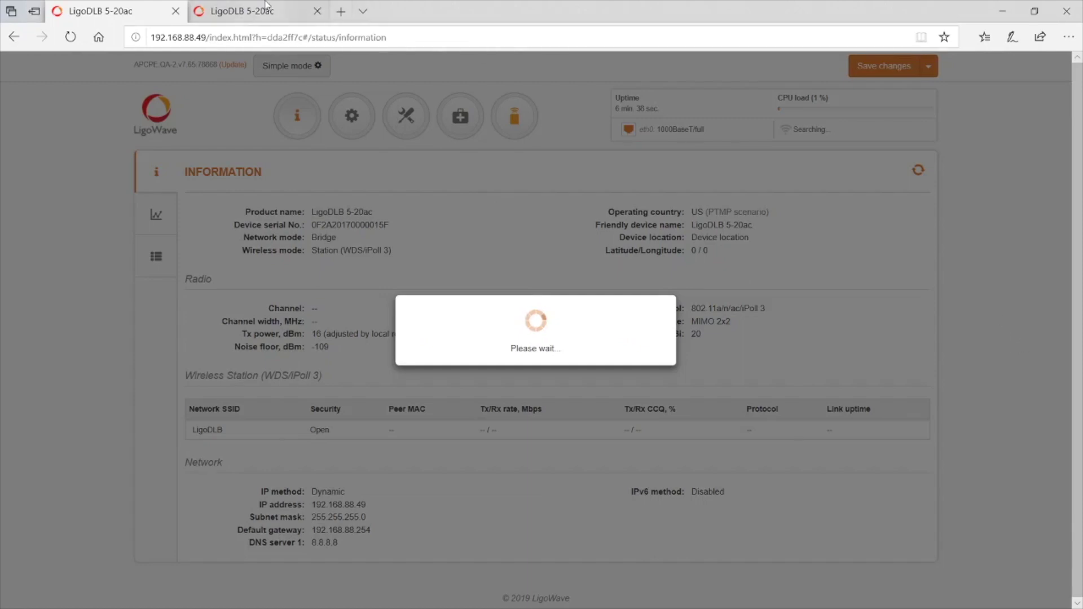
pyautogui.click(265, 11)
# - Check both tabs until the Please wait dialogs clear and each unit reports GB
pyautogui.click(149, 16)
pyautogui.click(240, 10)
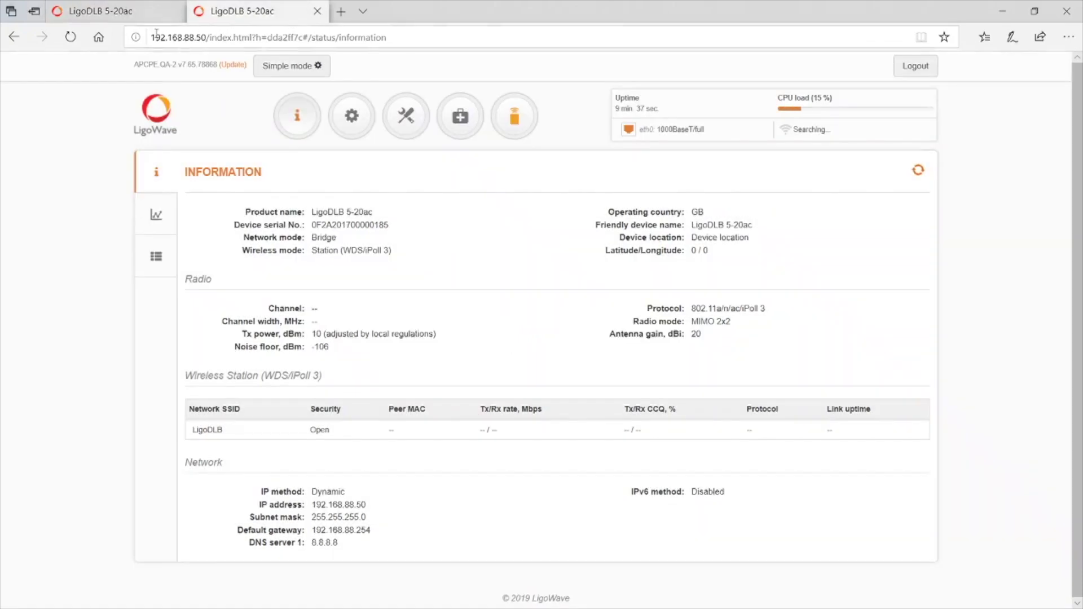
pyautogui.click(142, 21)
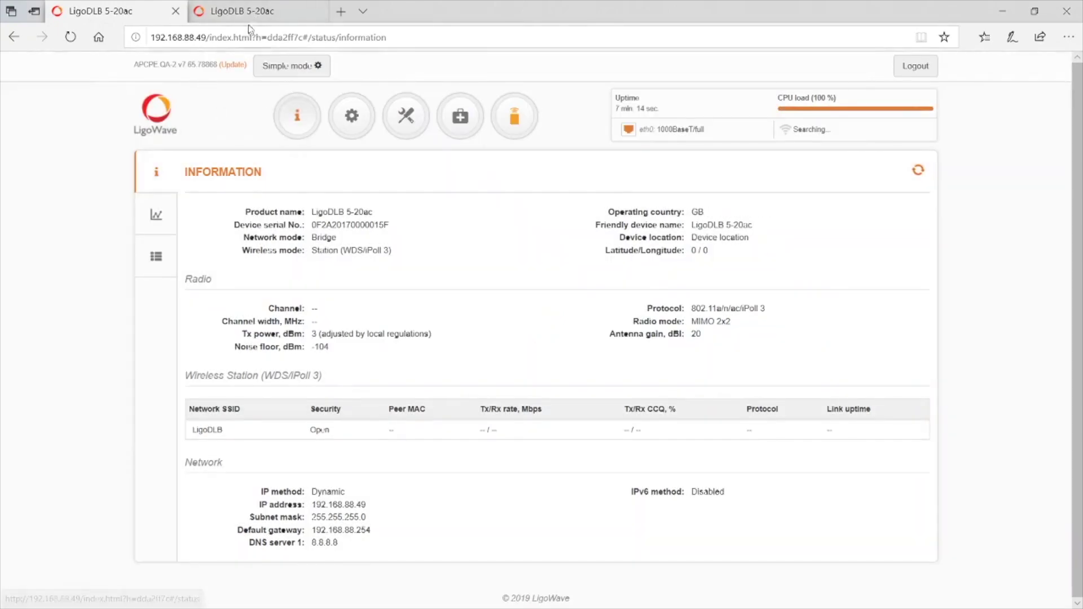
pyautogui.click(255, 12)
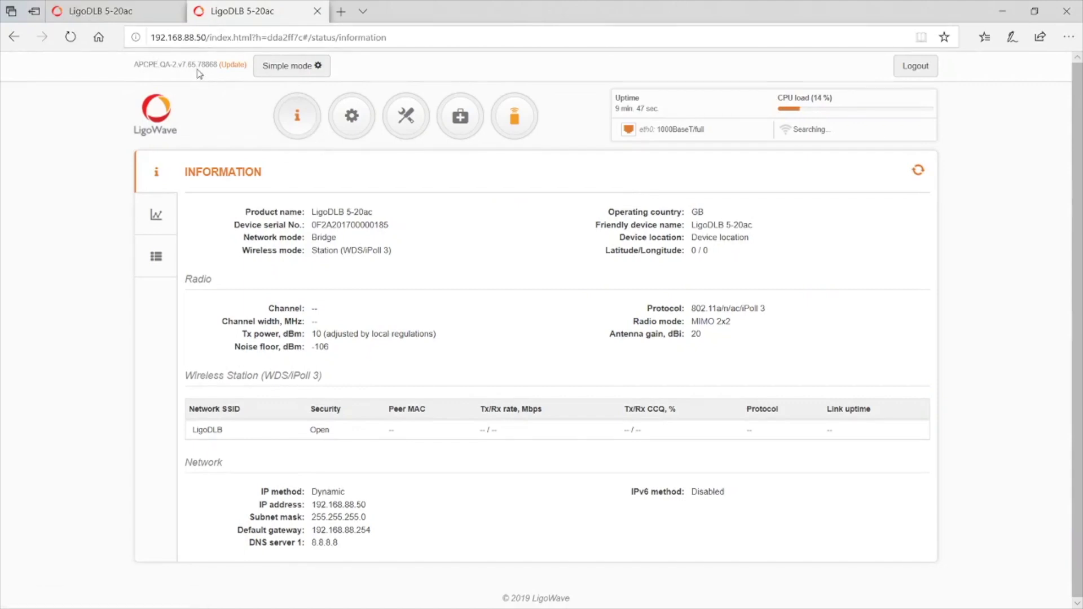
# - Run an official firmware check on the 192.168.88.50 unit, confirming it is up to date
pyautogui.click(233, 64)
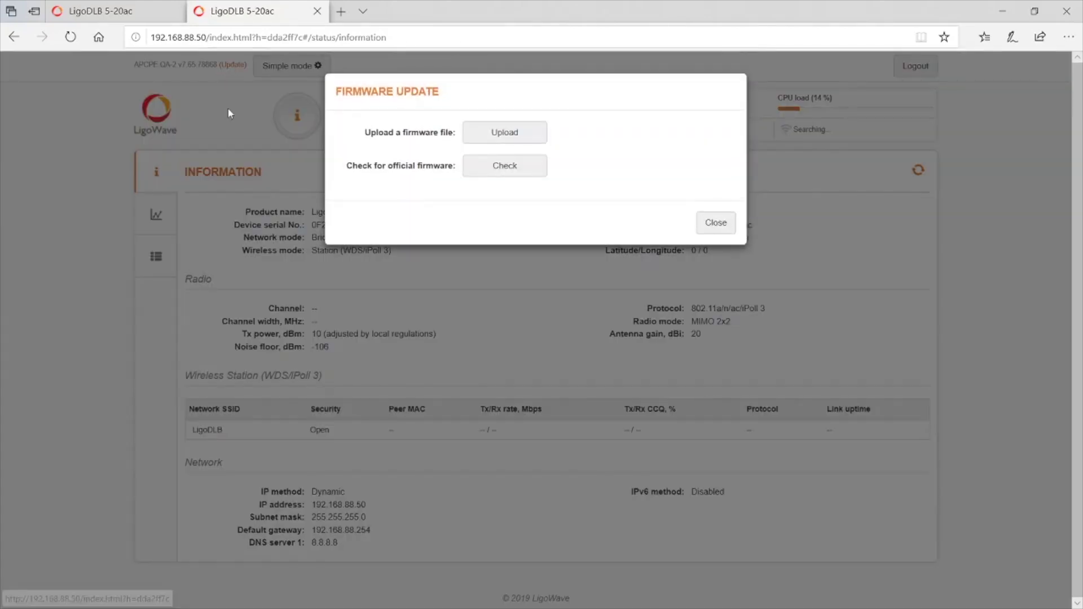
pyautogui.click(486, 167)
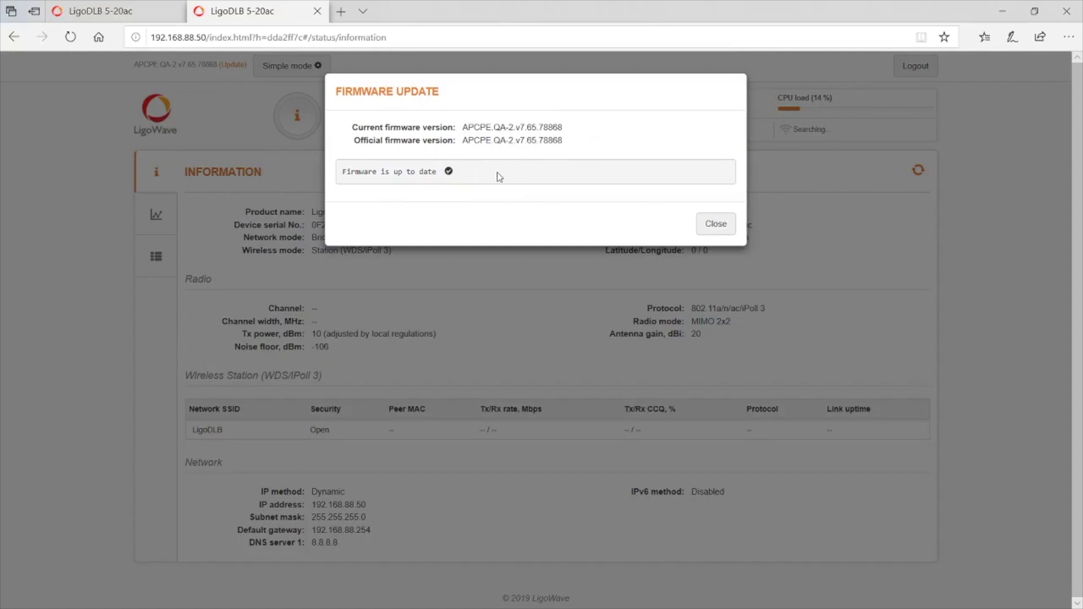
pyautogui.click(715, 223)
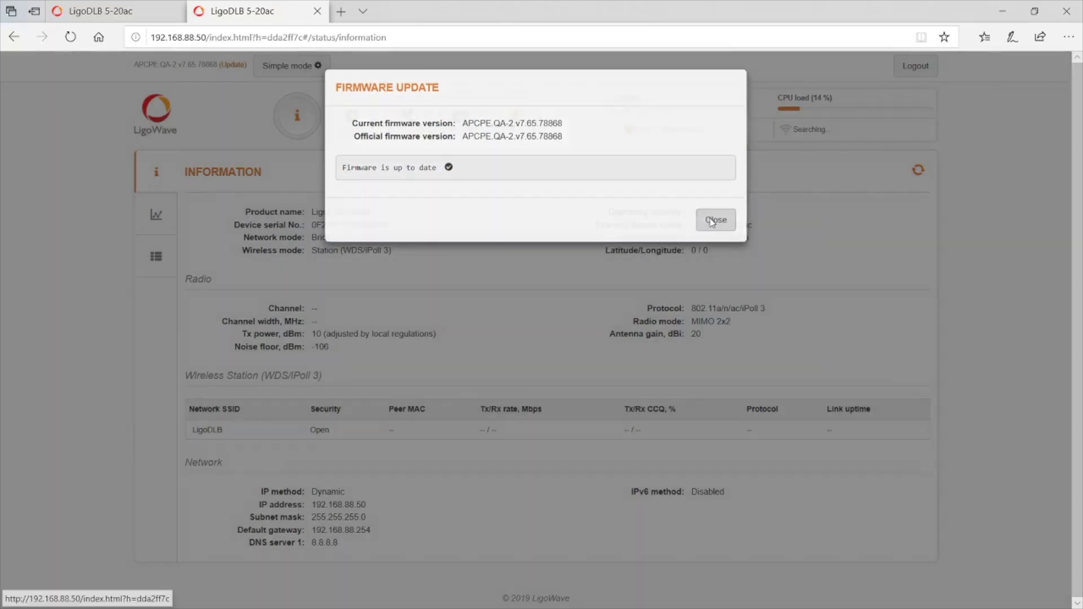
# - Run the same check on 192.168.88.49, confirming APCPE.QA-2.v7.65.78868 is the latest firmware
pyautogui.click(133, 12)
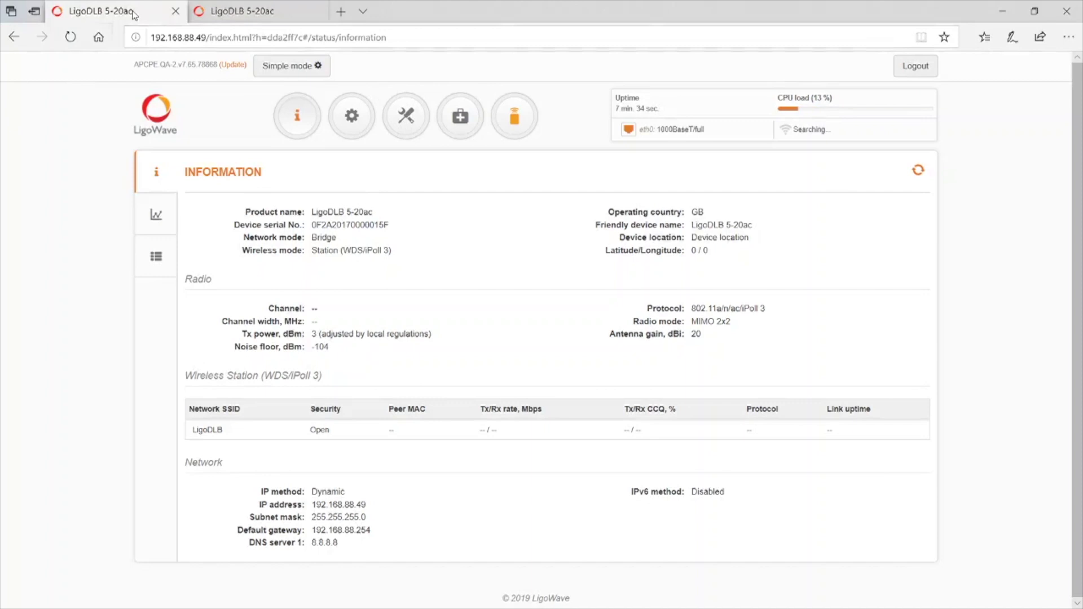
pyautogui.click(233, 64)
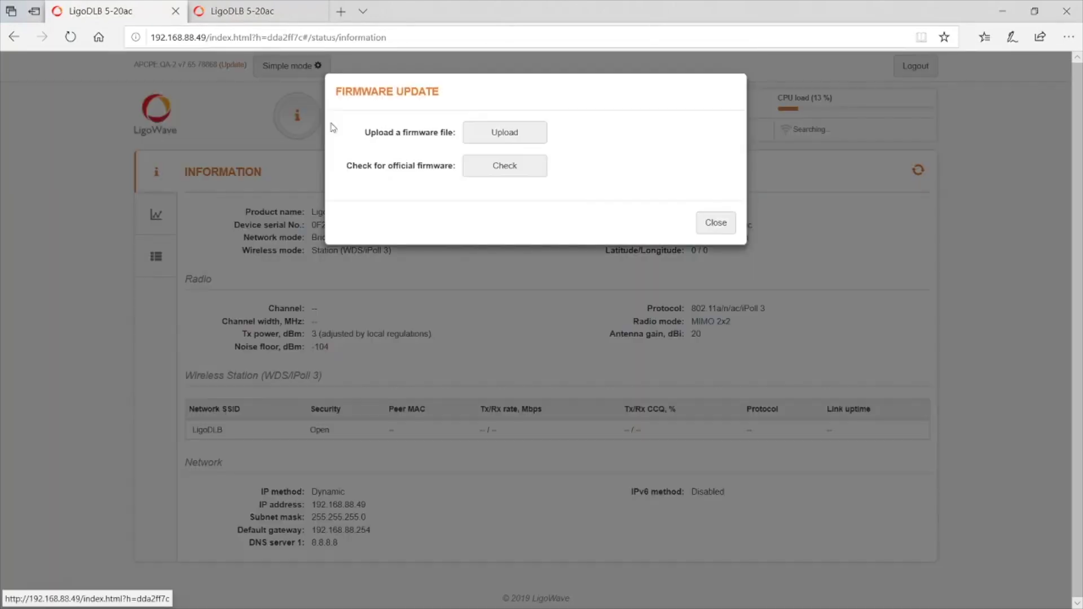
pyautogui.click(495, 173)
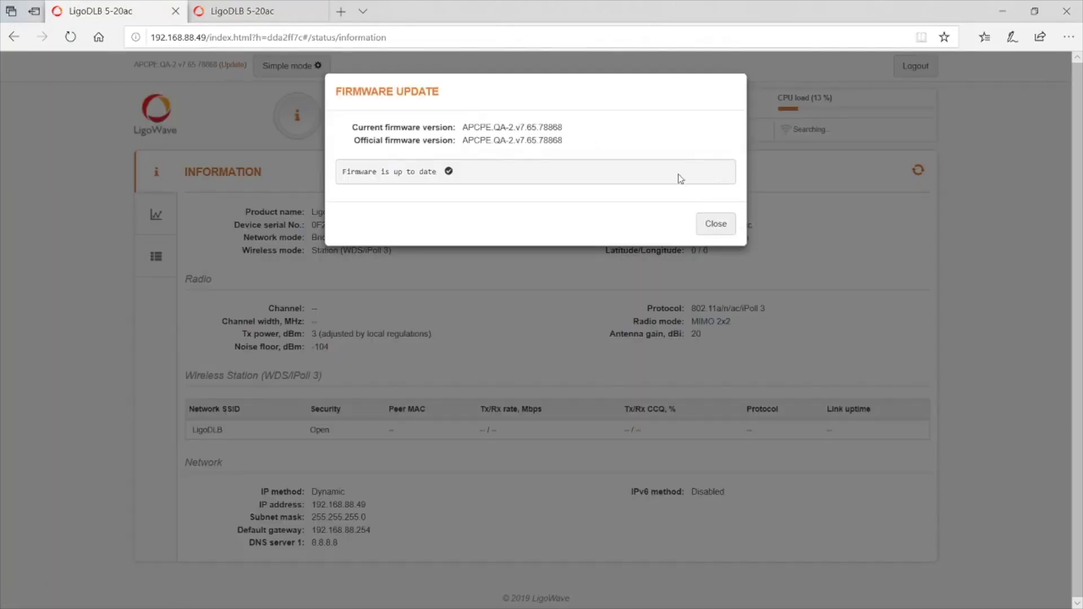
pyautogui.click(715, 224)
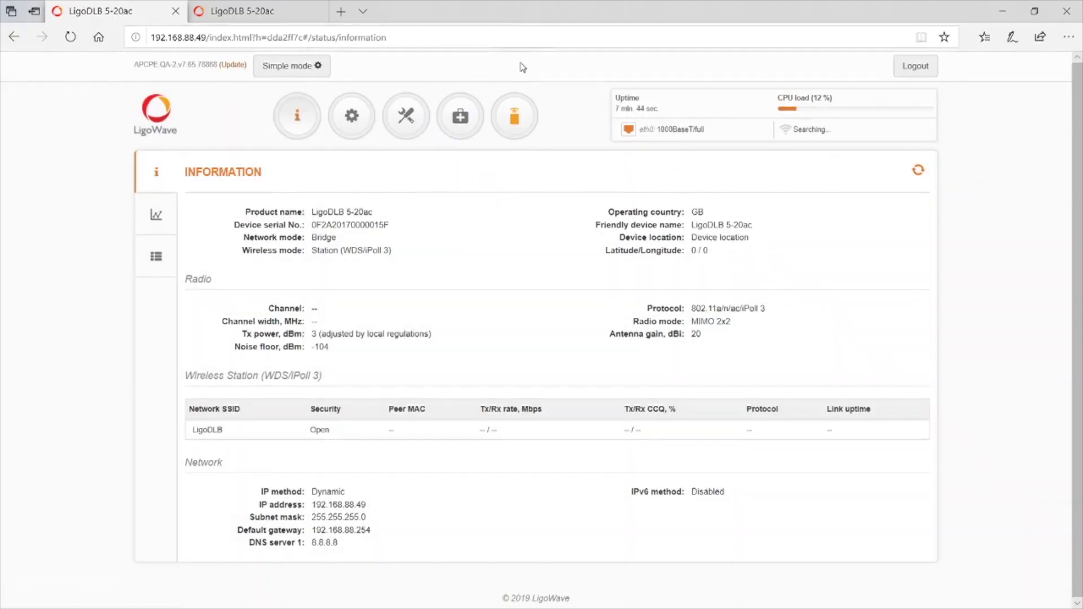
# - Open Wireless Configuration on both units, leaving 192.168.88.49 in Station (WDS/iPoll 3) mode
pyautogui.click(353, 119)
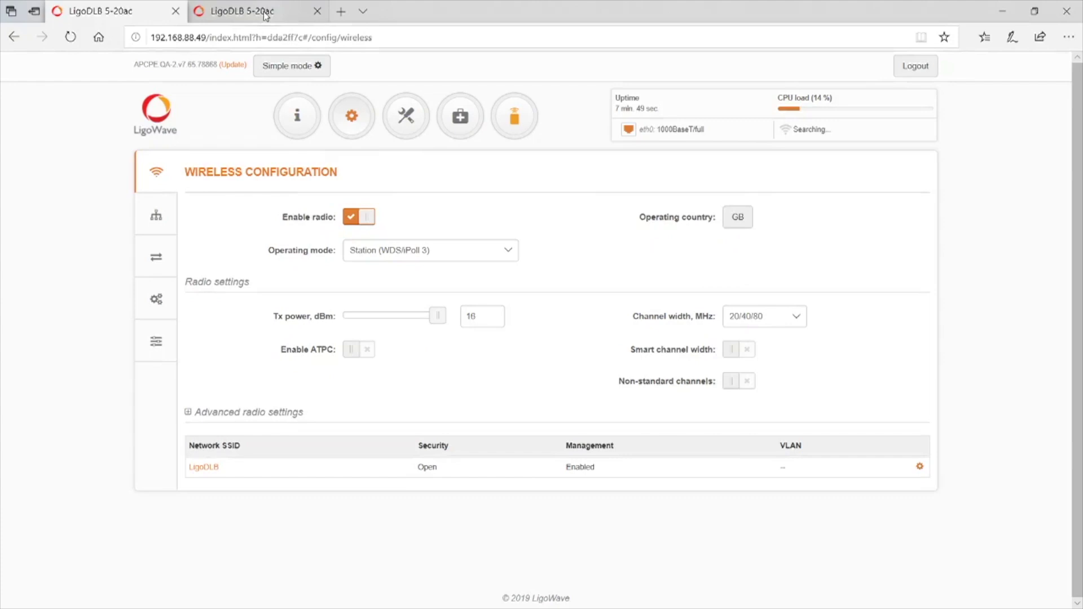
pyautogui.click(266, 12)
pyautogui.click(341, 123)
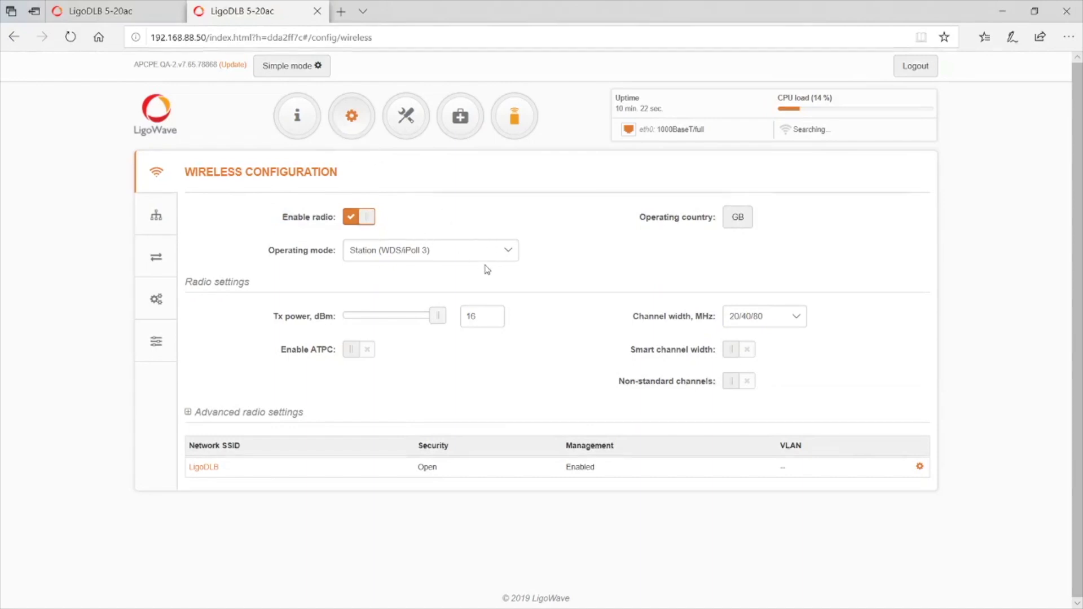
pyautogui.click(111, 10)
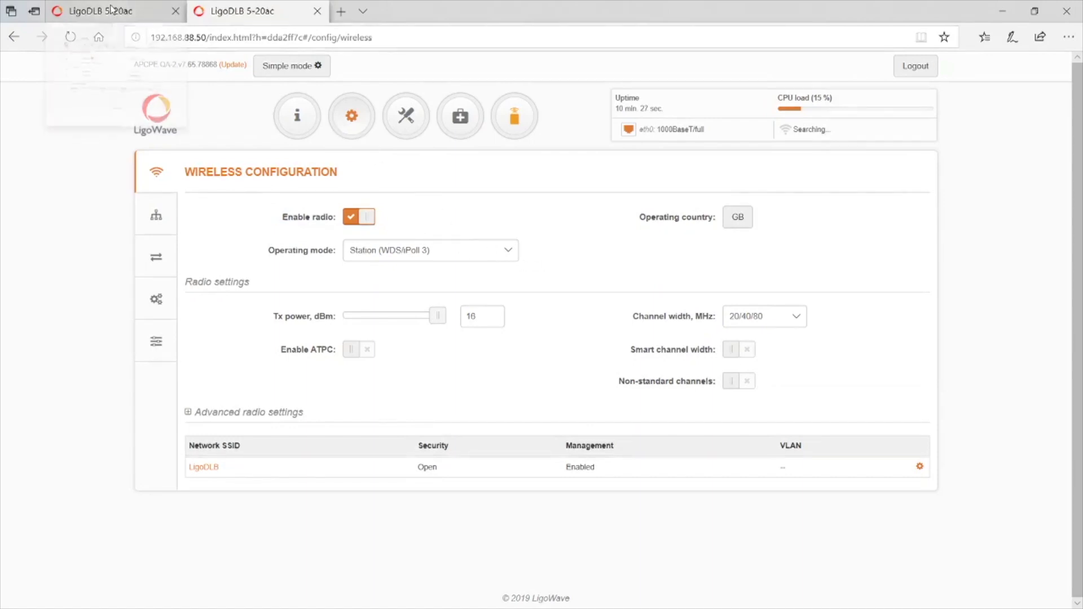
pyautogui.click(443, 250)
pyautogui.click(387, 250)
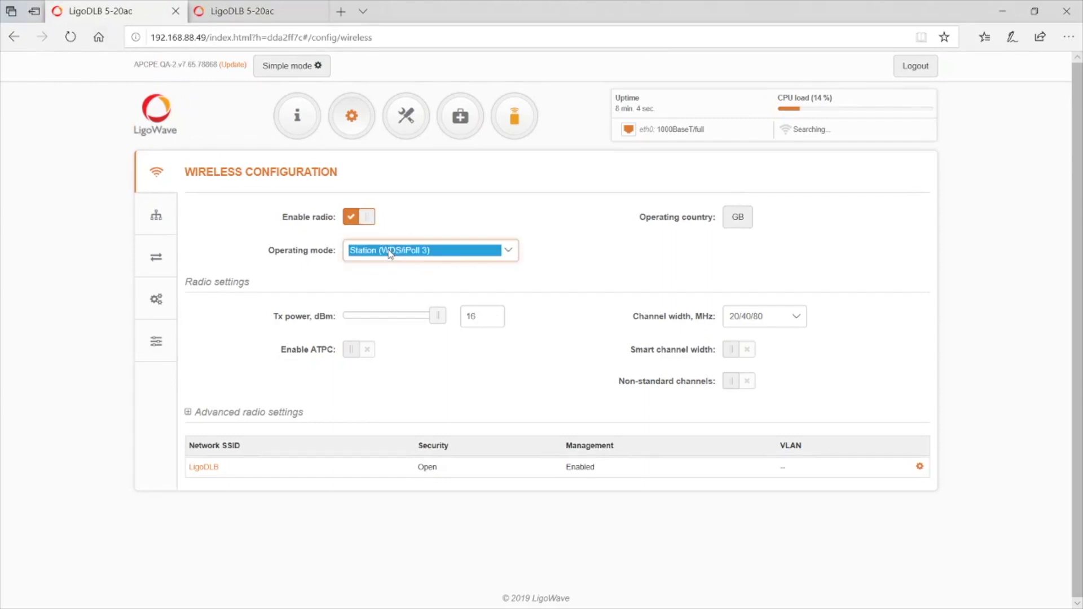
pyautogui.click(242, 19)
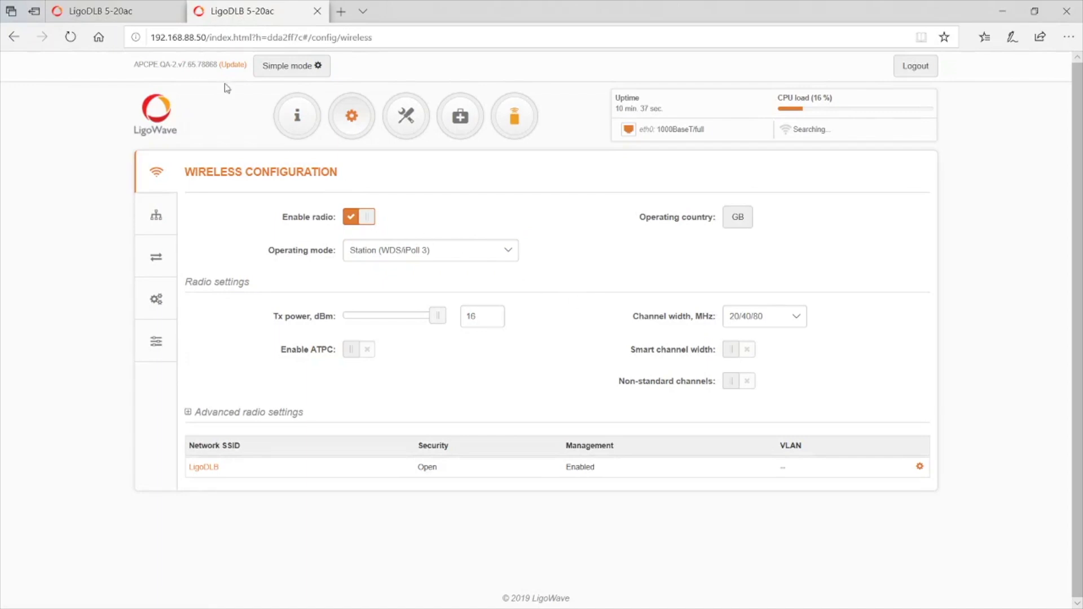
# - Choose Access point (iPoll 3) in the 192.168.88.50 unit's Operating mode dropdown
pyautogui.click(112, 16)
pyautogui.click(275, 18)
pyautogui.click(514, 251)
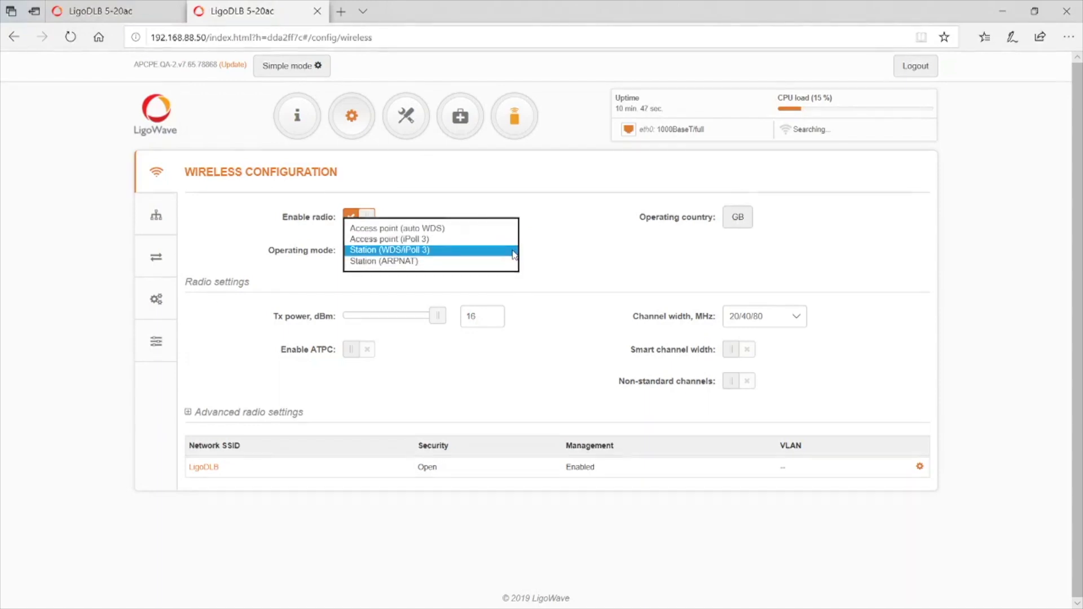
pyautogui.click(446, 238)
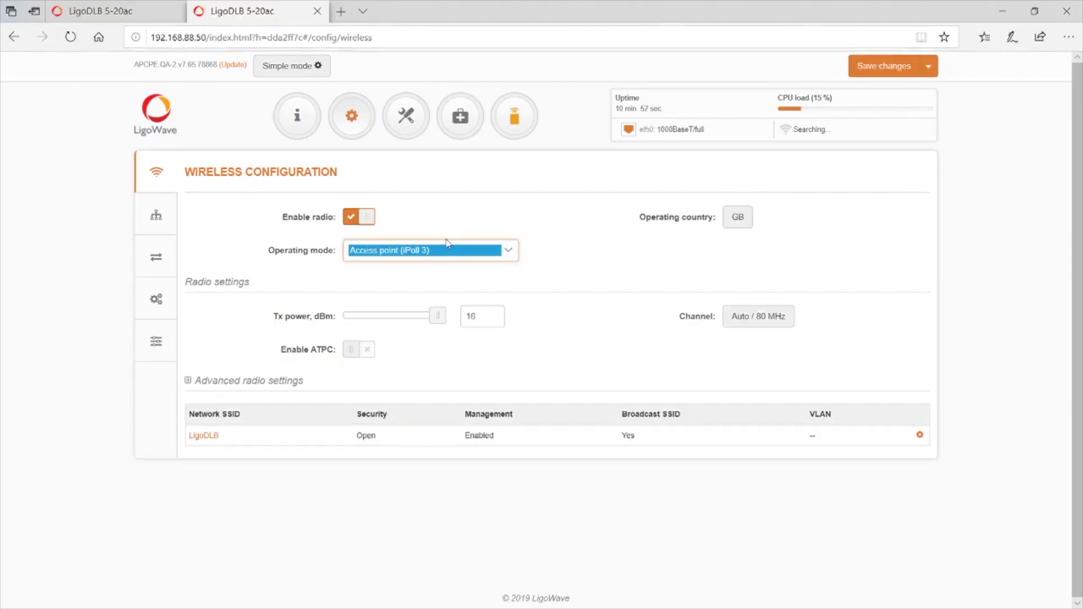
pyautogui.click(125, 12)
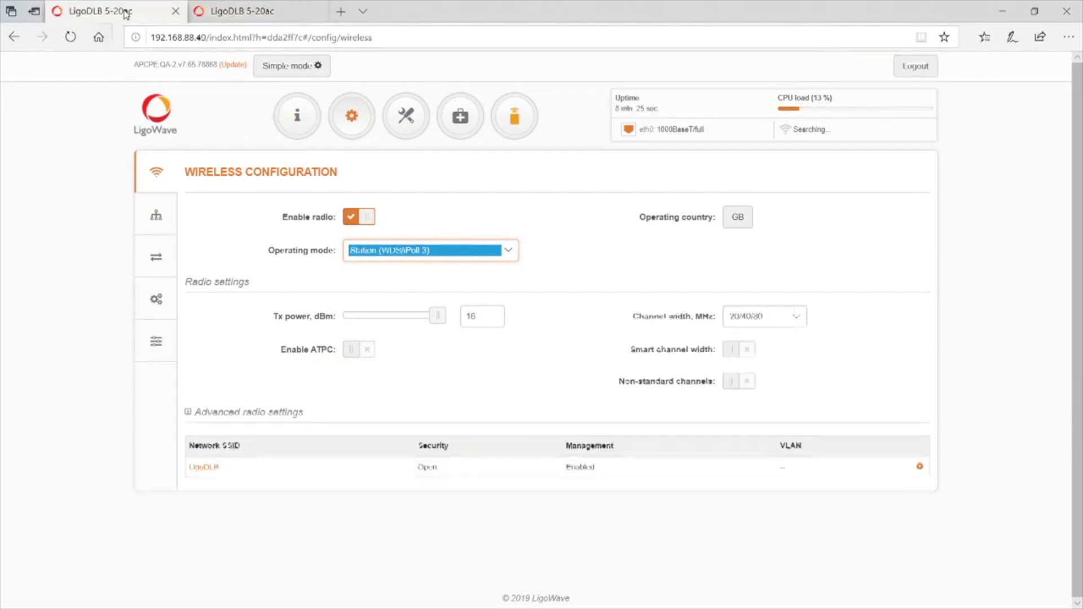
pyautogui.click(245, 8)
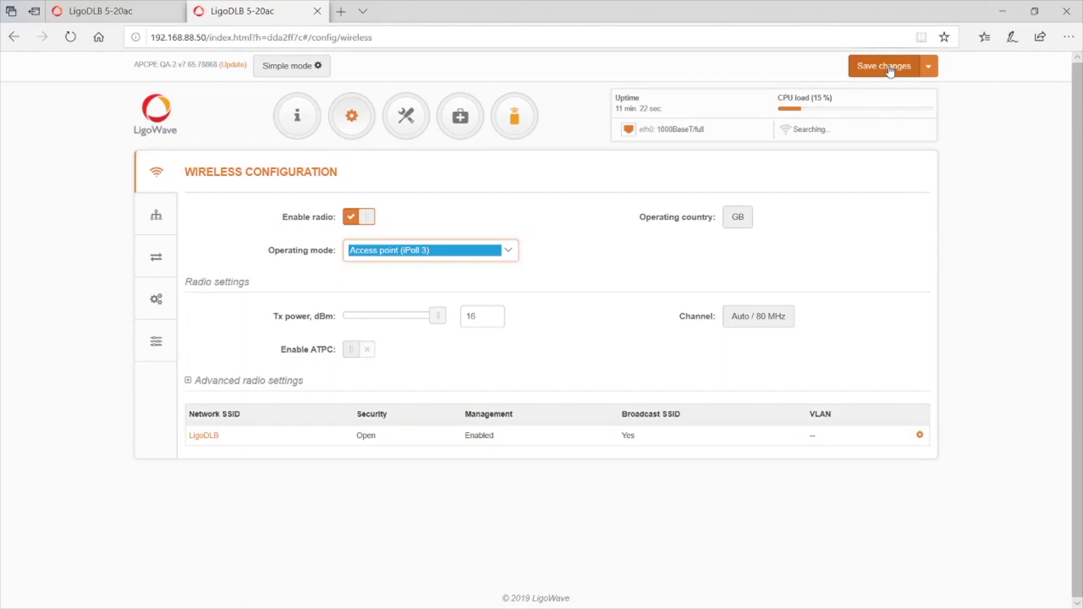
# - Save the pending Access point (iPoll 3) change on 192.168.88.50 via the CHANGES dialog
pyautogui.click(889, 66)
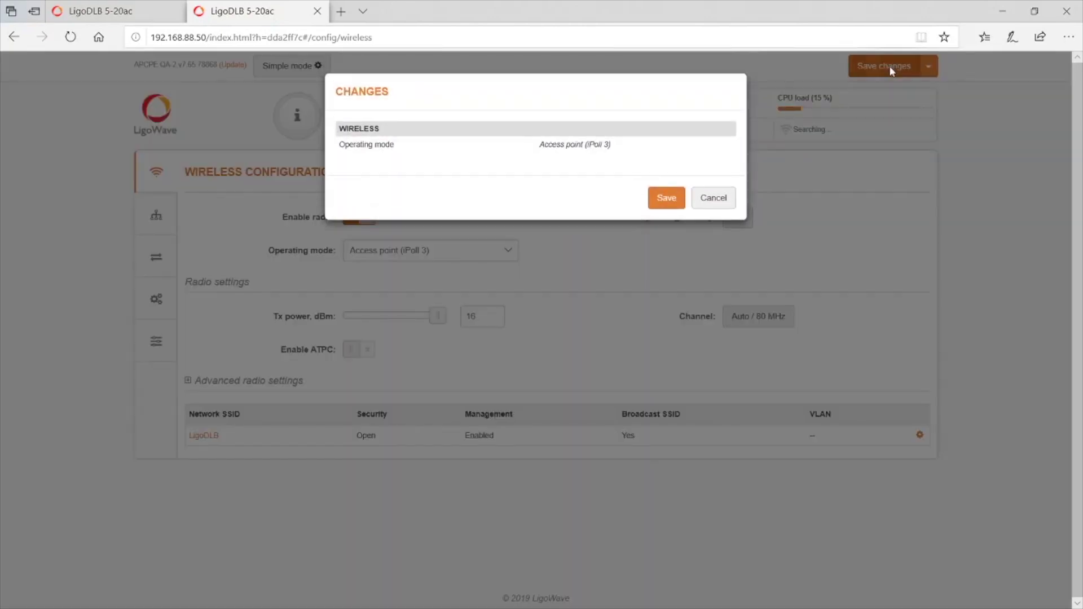
pyautogui.click(671, 199)
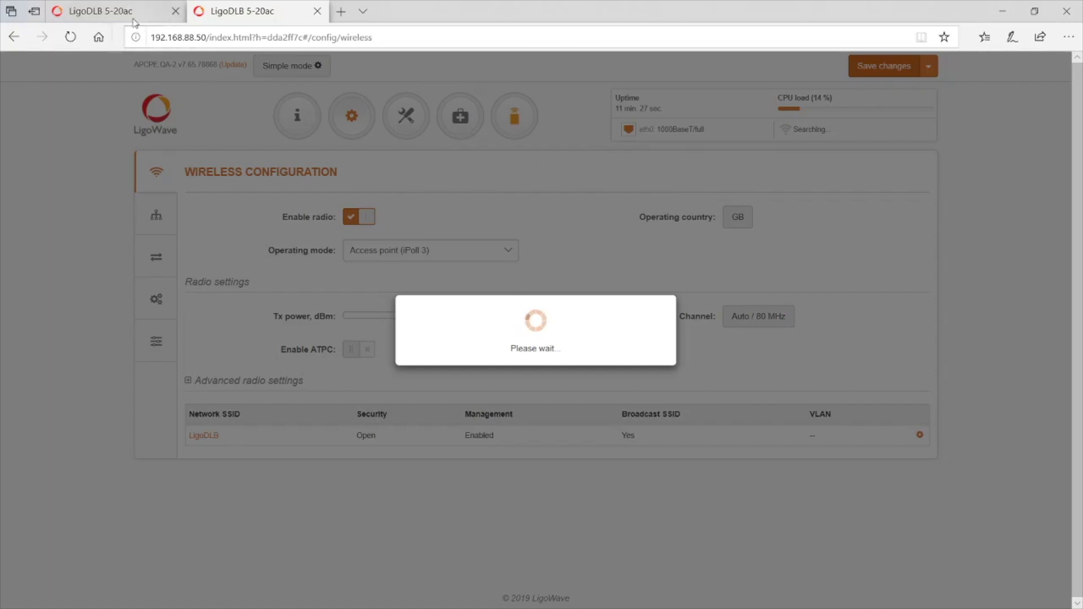
# - Confirm the access point lists 1 stations and the .49 station shows Excellent signal at -41/-36 dBm
pyautogui.click(169, 11)
pyautogui.click(613, 255)
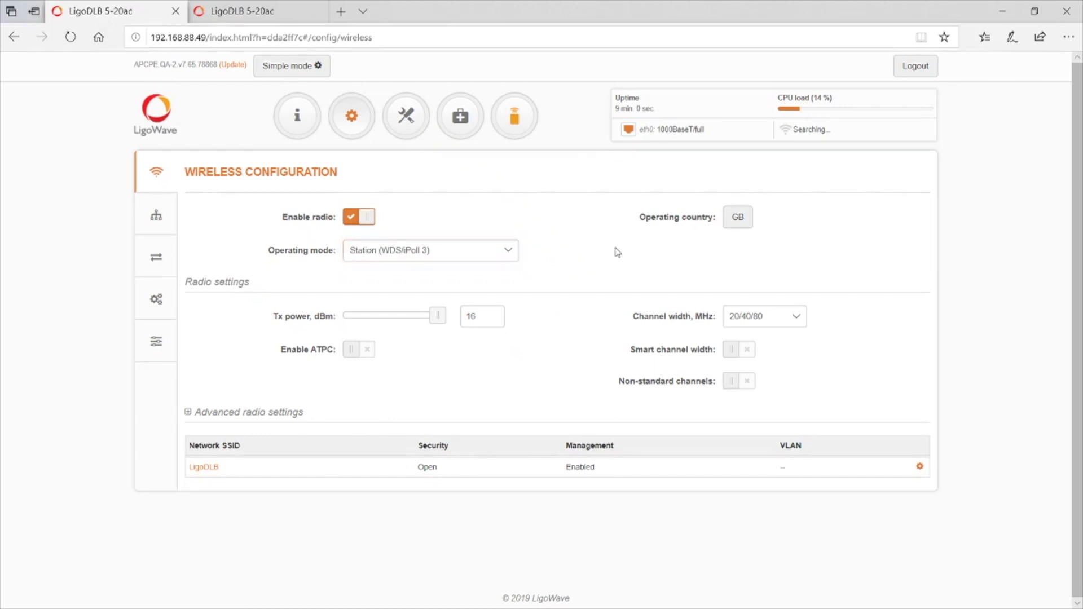
pyautogui.click(260, 13)
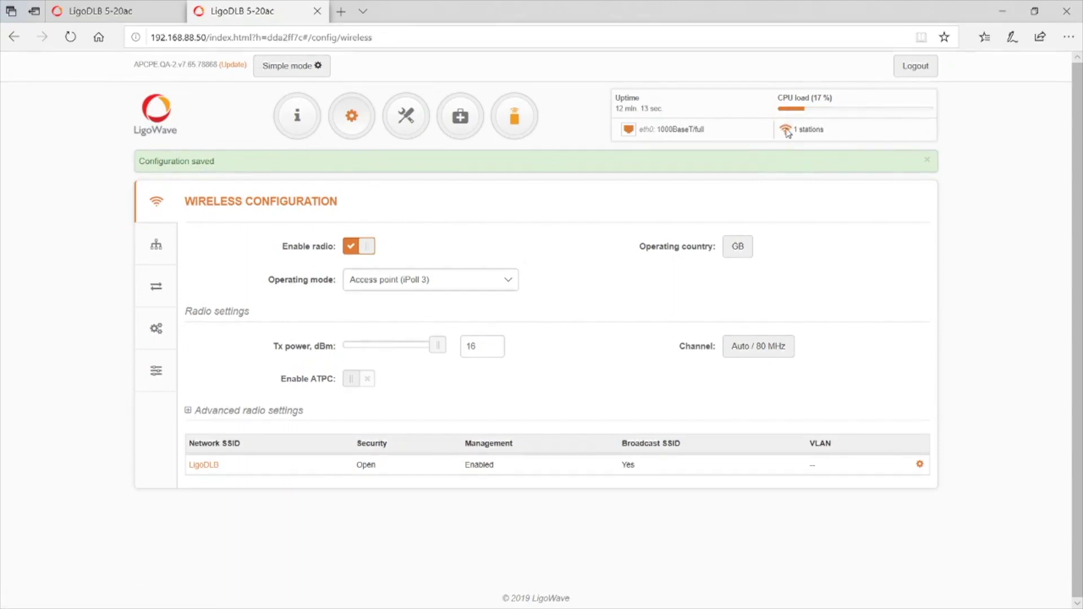
pyautogui.moveTo(832, 132); pyautogui.dragTo(783, 133)
pyautogui.click(119, 12)
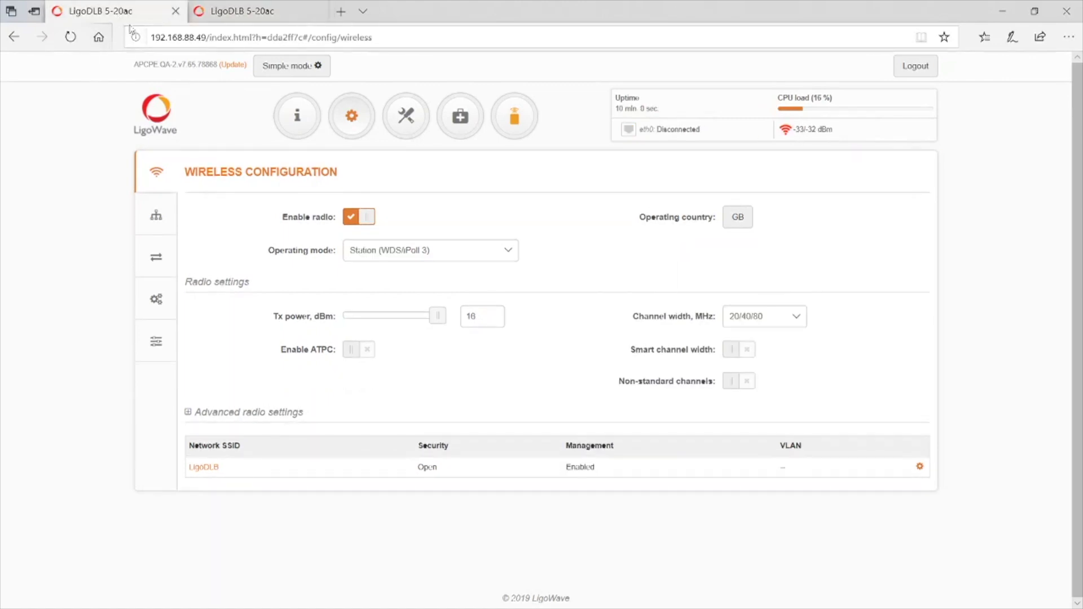
pyautogui.moveTo(790, 135)
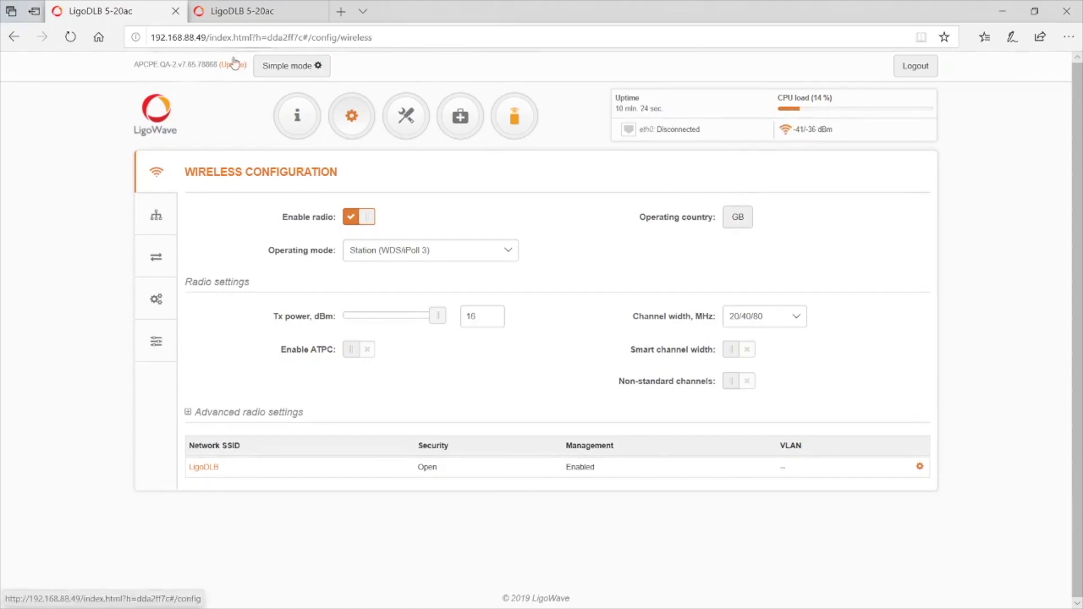
# - Compare the 192.168.88.50 access point and .49 station, ending on the access point with 1 station connected
pyautogui.click(249, 12)
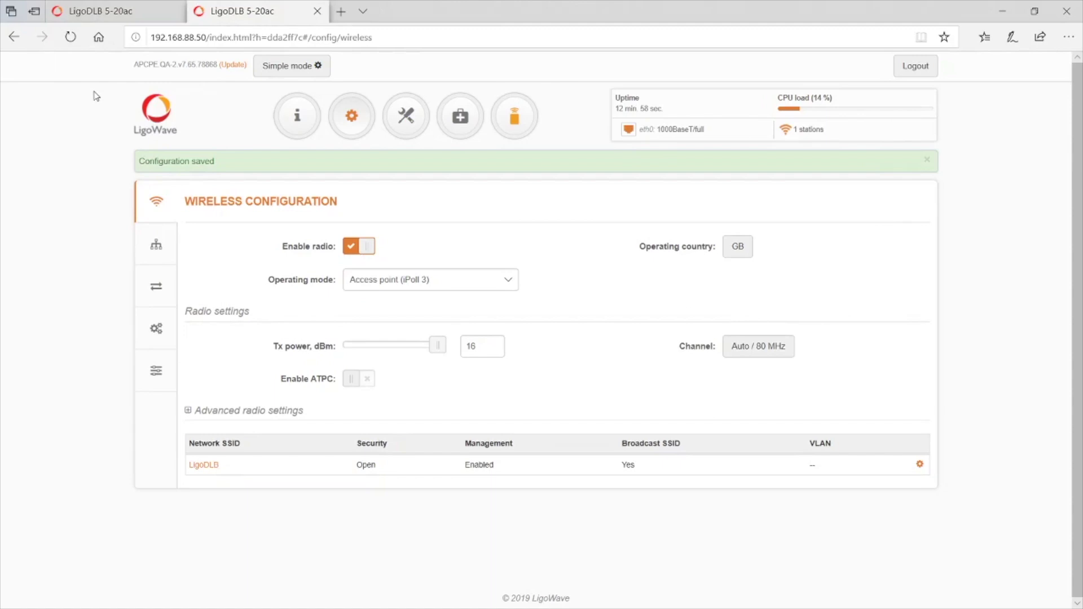
pyautogui.click(98, 16)
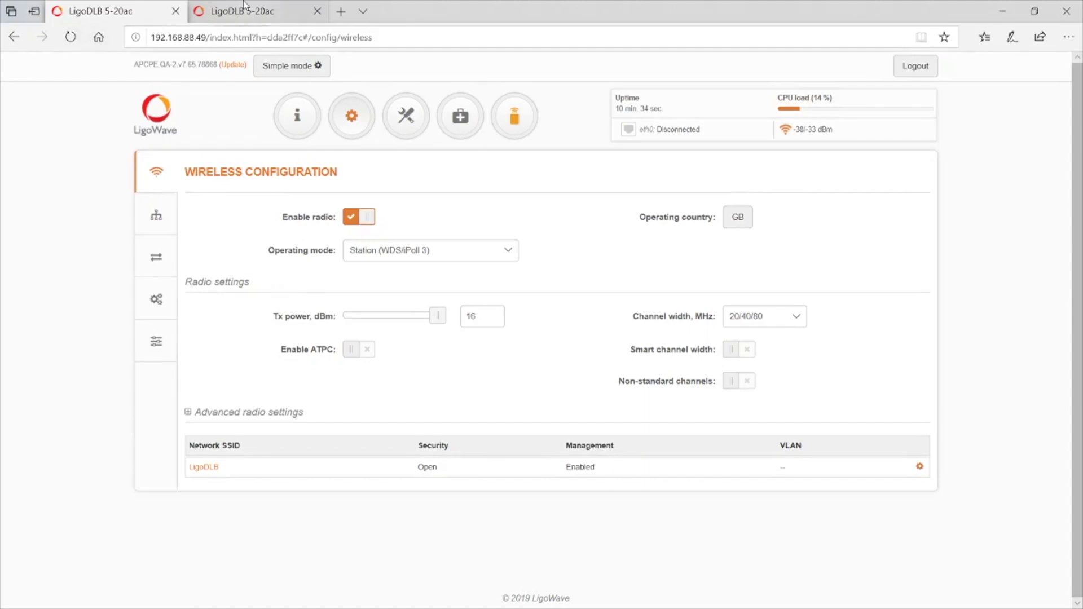
pyautogui.click(243, 12)
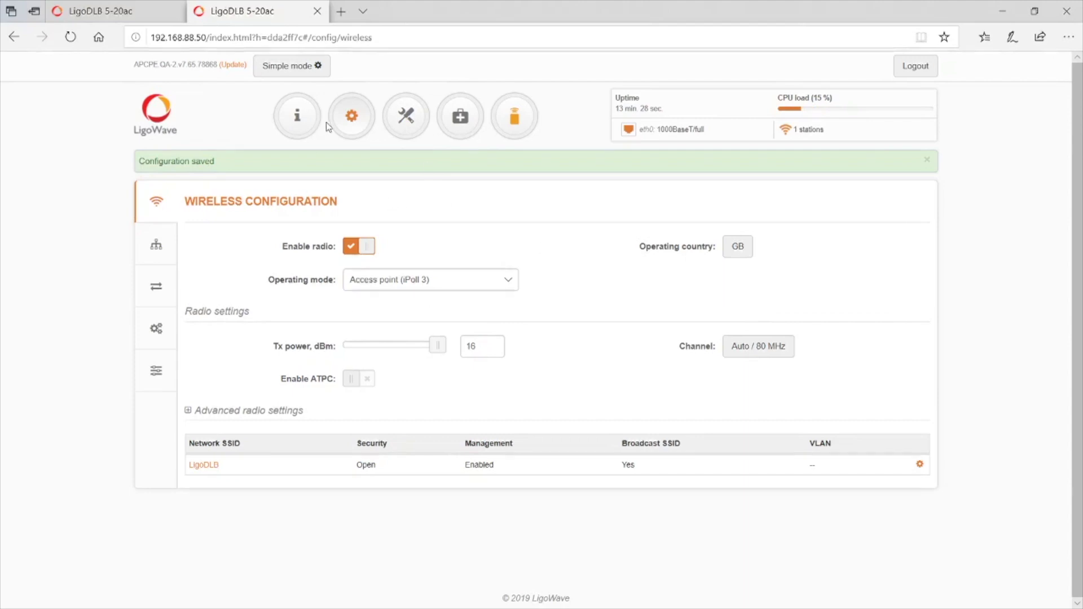
# - On the .50 unit's Bridge-mode network settings, switch IP method to Static, then back to Dynamic
pyautogui.click(158, 254)
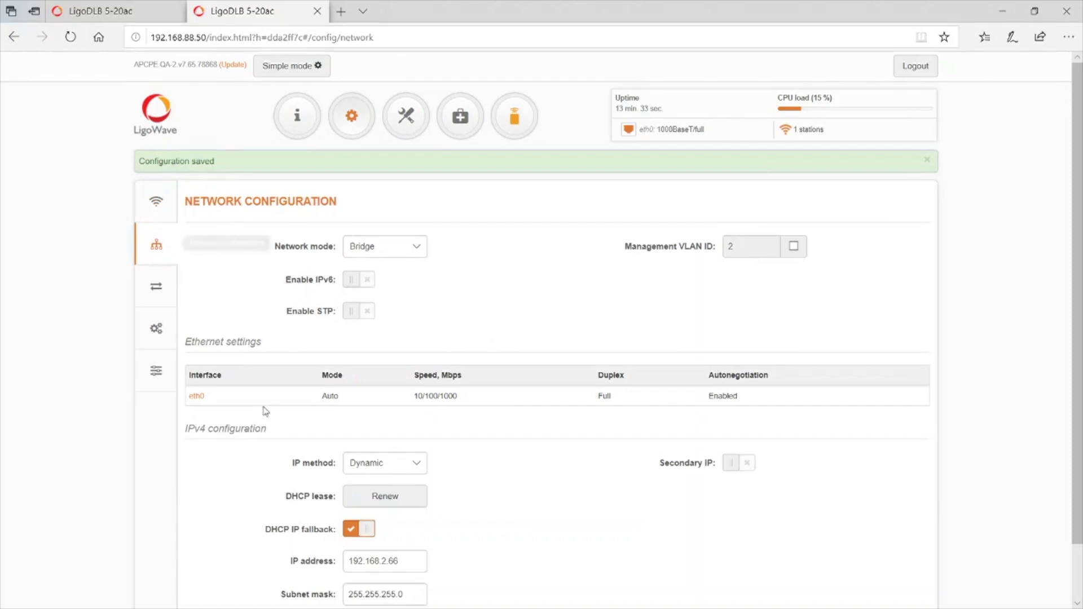
pyautogui.scroll(-1, 575, 456)
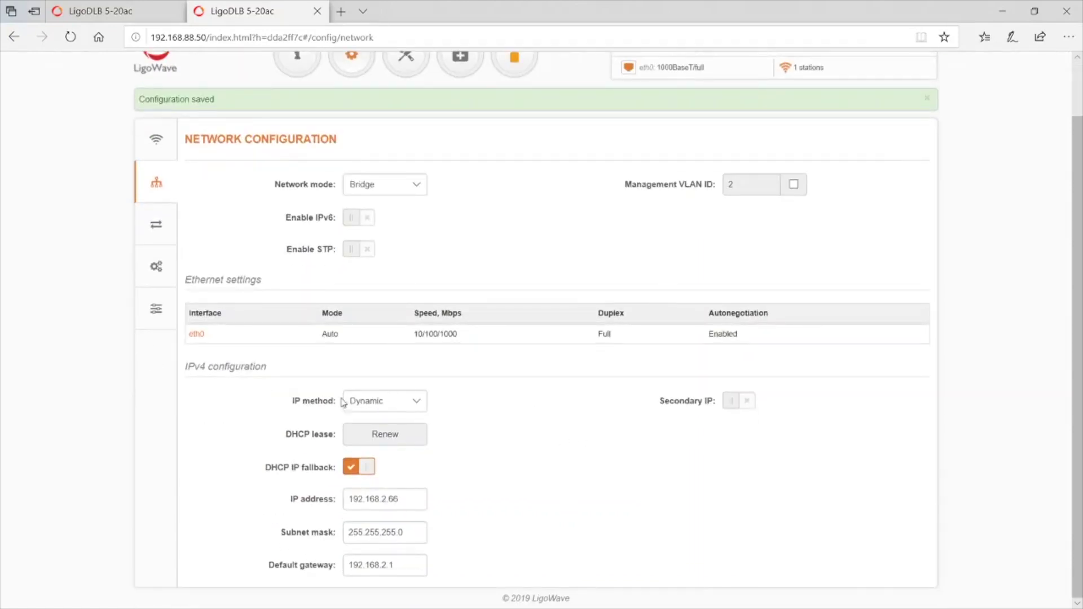
pyautogui.click(420, 402)
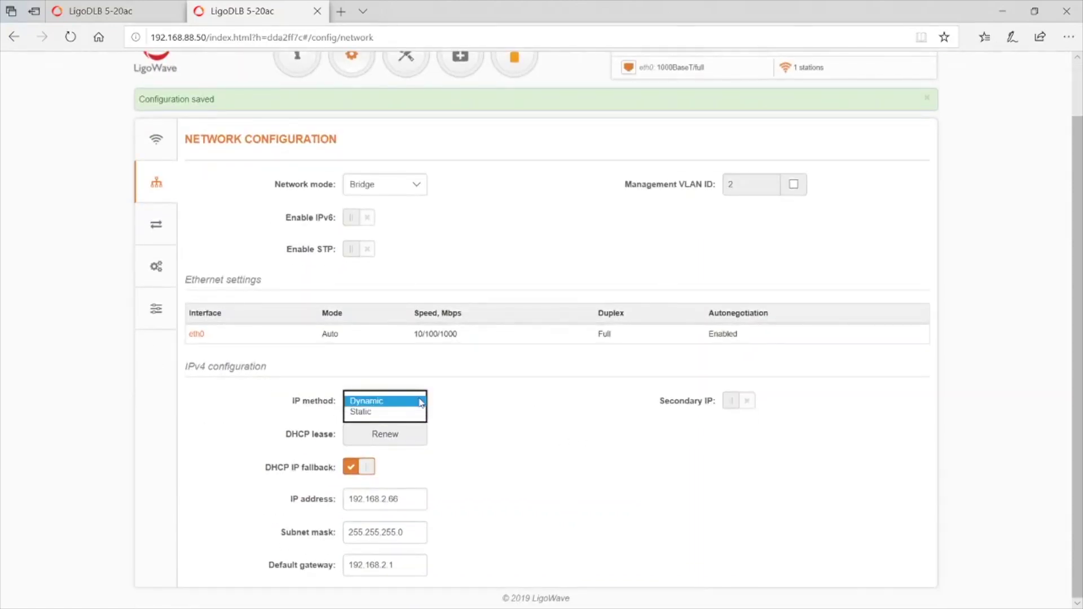
pyautogui.click(389, 415)
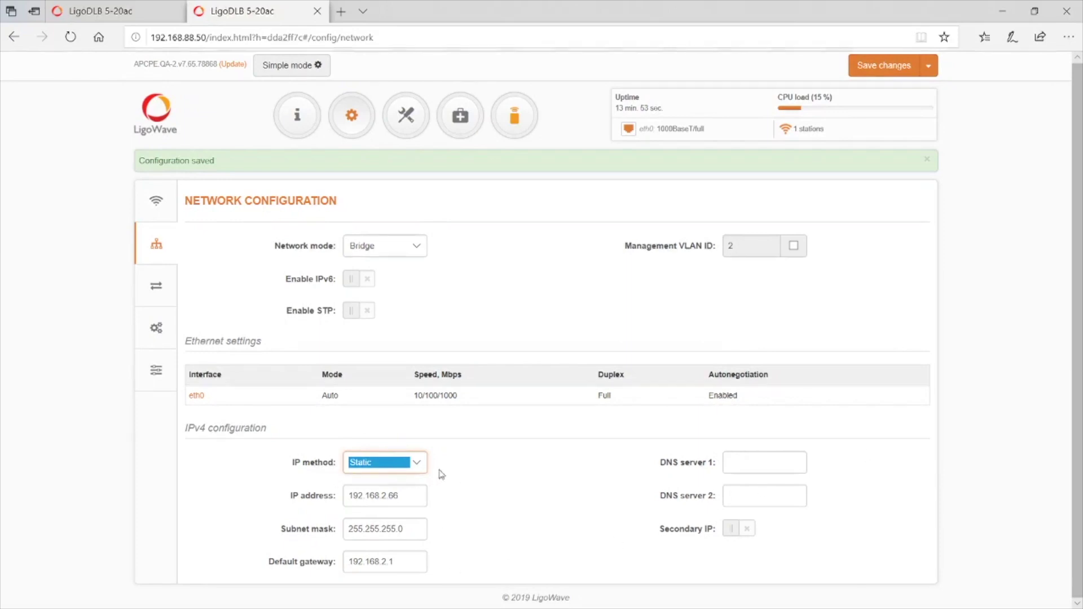
pyautogui.click(417, 468)
pyautogui.click(389, 450)
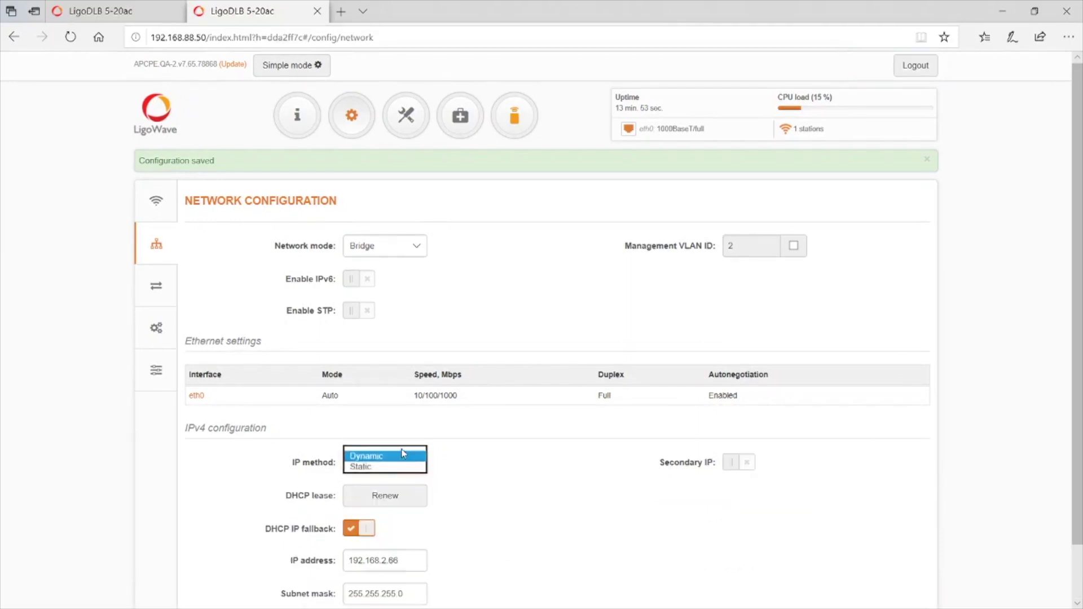